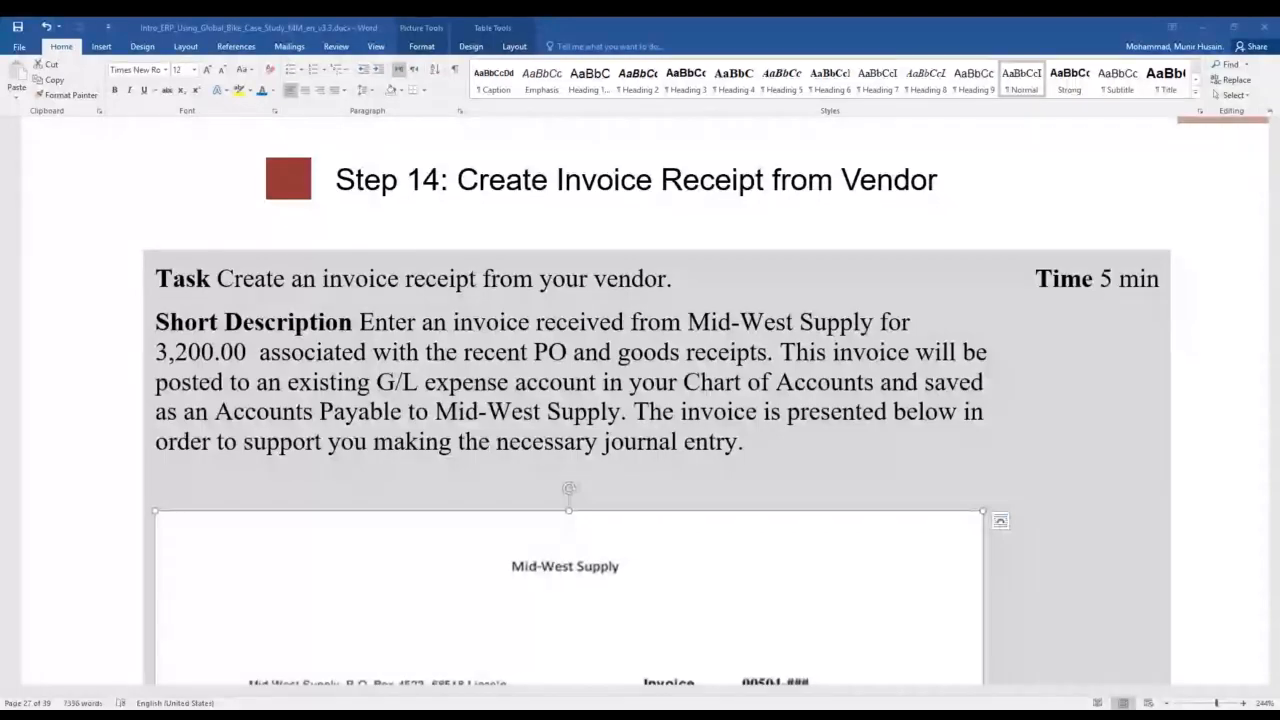
- Highlight the words "Step 14" in yellow in the heading about creating the vendor's invoice receipt
{"action": "left_click_drag", "start_coordinate": [336, 180], "coordinate": [440, 180]}
{"action": "left_click", "coordinate": [488, 222]}
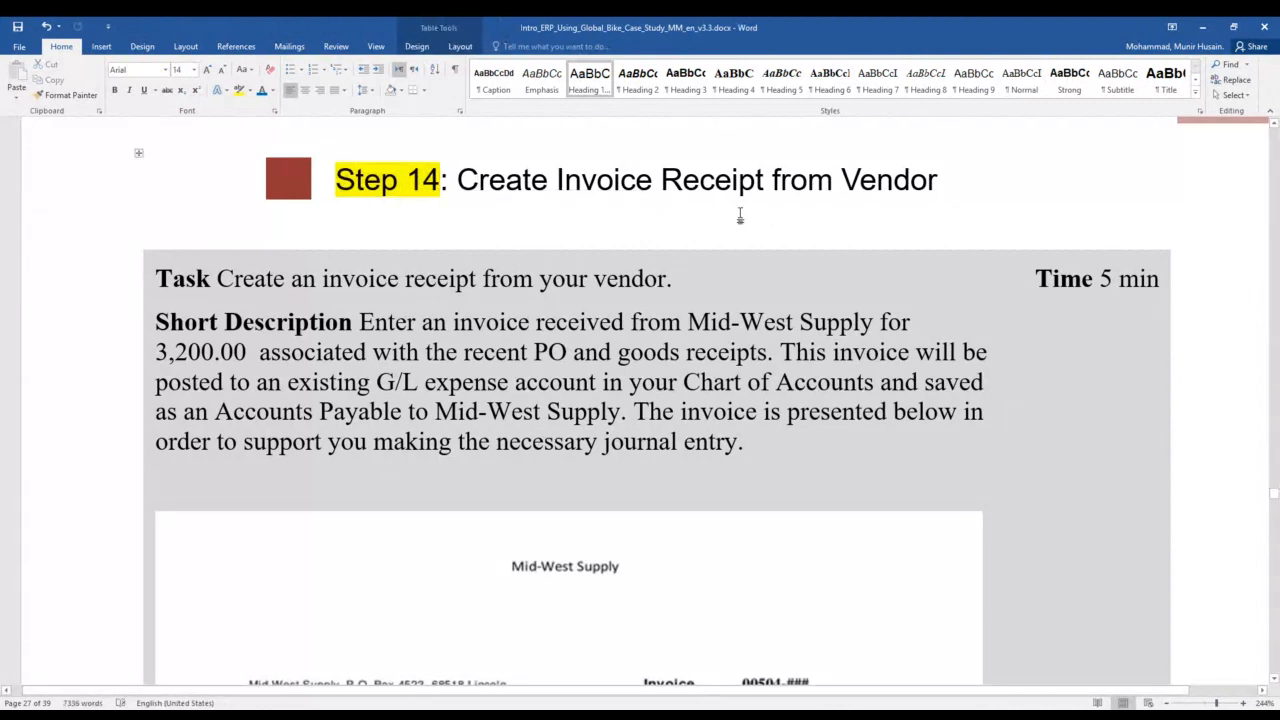
{"action": "left_click", "coordinate": [951, 182]}
- Review the Mid-West Supply invoice in the exercise document, including its invoice number, line item, total amount and bank details
{"action": "scroll", "coordinate": [743, 466], "scroll_direction": "down", "scroll_amount": 1}
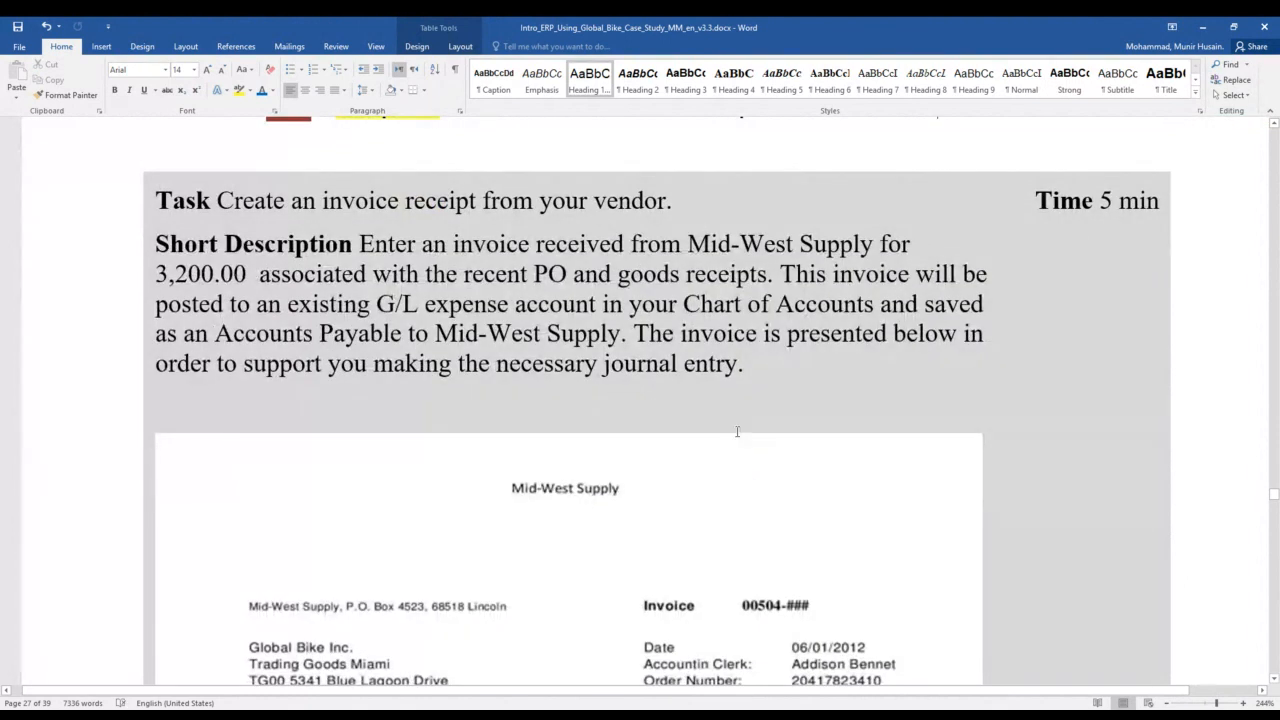
{"action": "scroll", "coordinate": [585, 429], "scroll_direction": "down", "scroll_amount": 3}
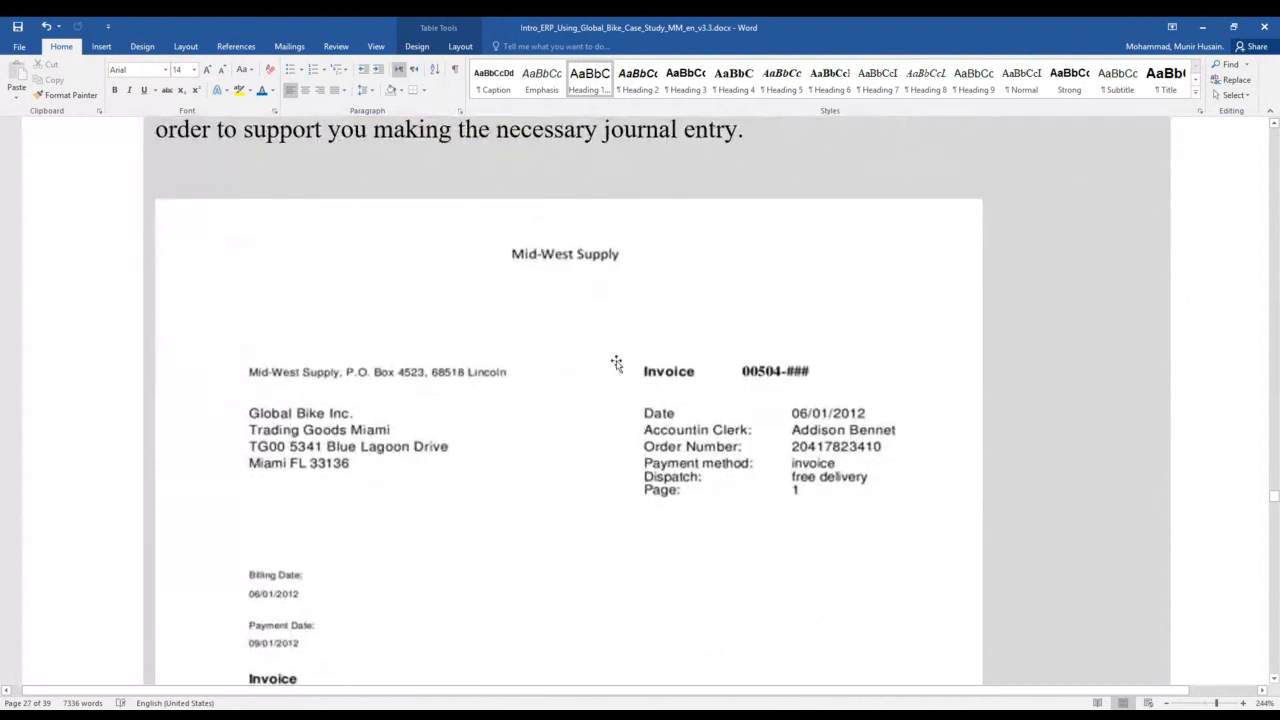
{"action": "scroll", "coordinate": [625, 360], "scroll_direction": "down", "scroll_amount": 1}
{"action": "scroll", "coordinate": [632, 360], "scroll_direction": "up", "scroll_amount": 1}
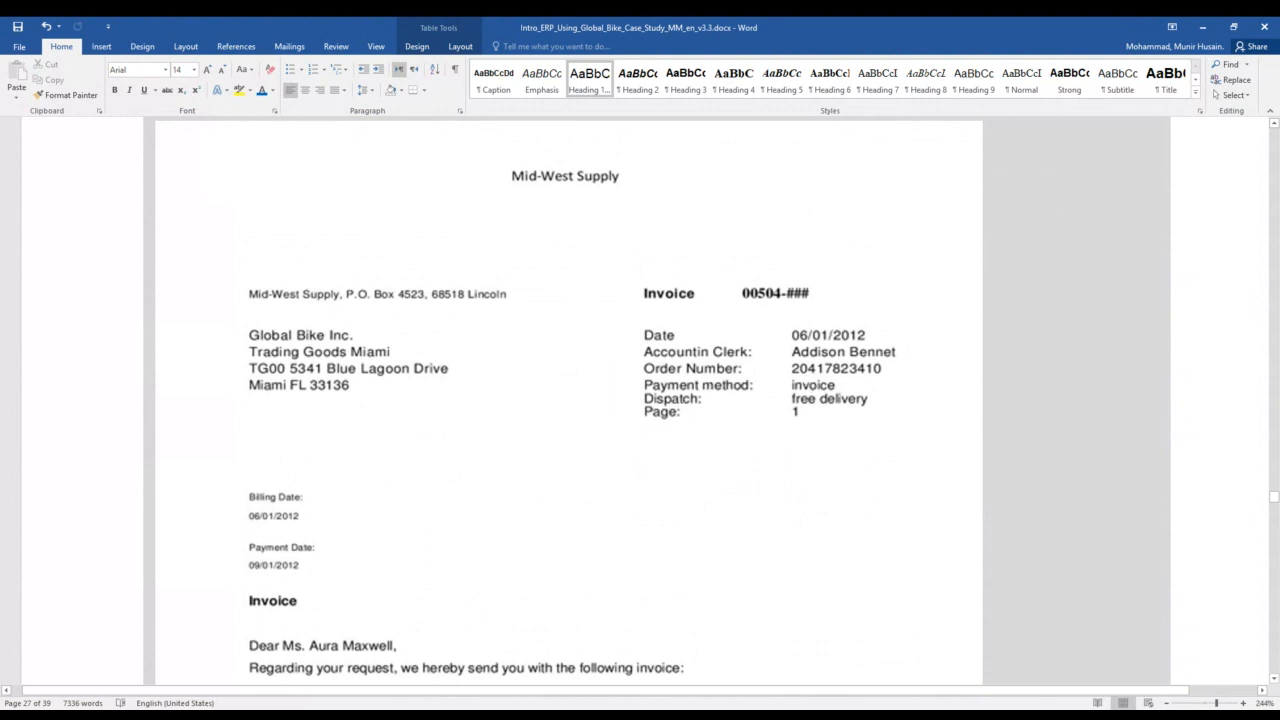
{"action": "scroll", "coordinate": [520, 476], "scroll_direction": "down", "scroll_amount": 3}
{"action": "scroll", "coordinate": [634, 466], "scroll_direction": "down", "scroll_amount": 4}
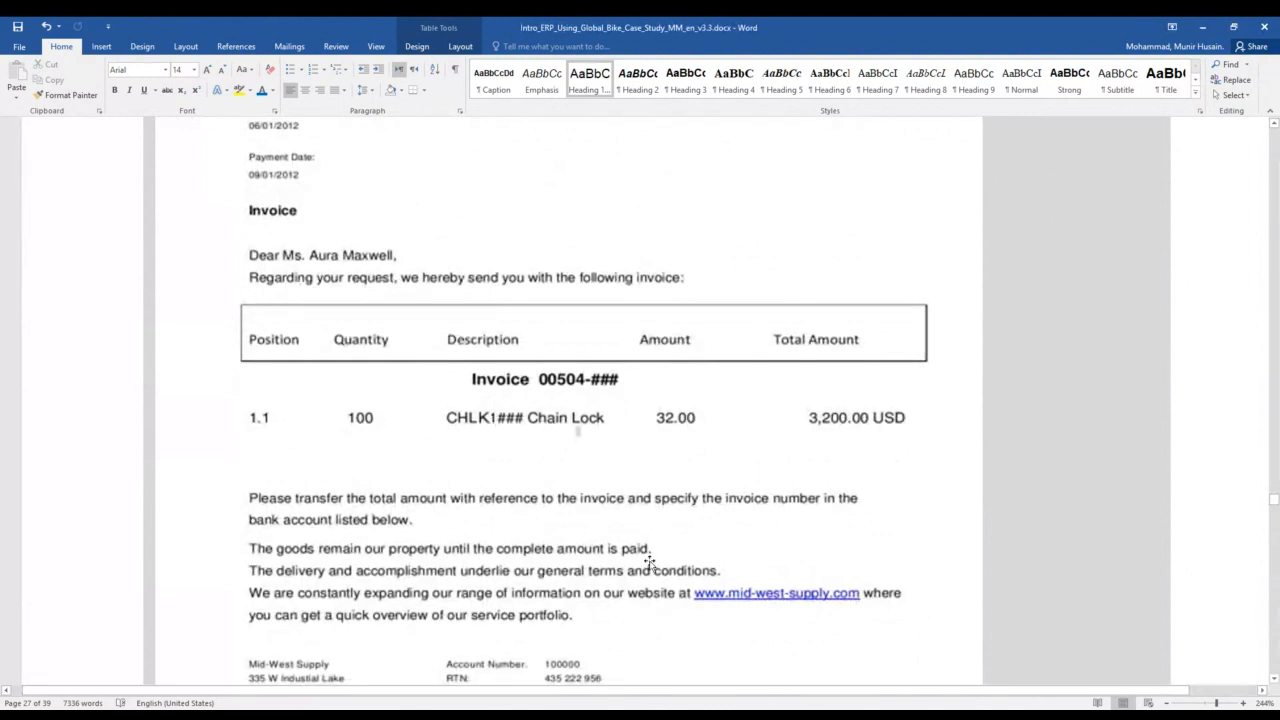
{"action": "scroll", "coordinate": [650, 563], "scroll_direction": "down", "scroll_amount": 1}
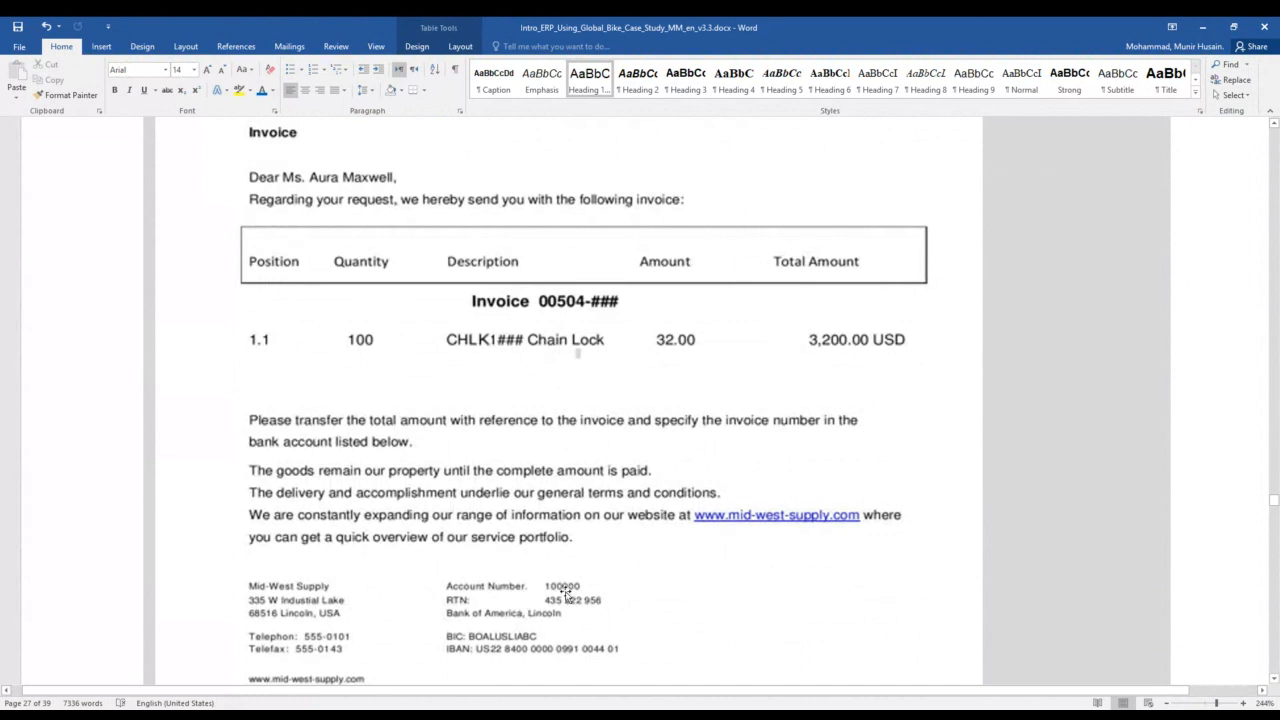
{"action": "left_click", "coordinate": [563, 596]}
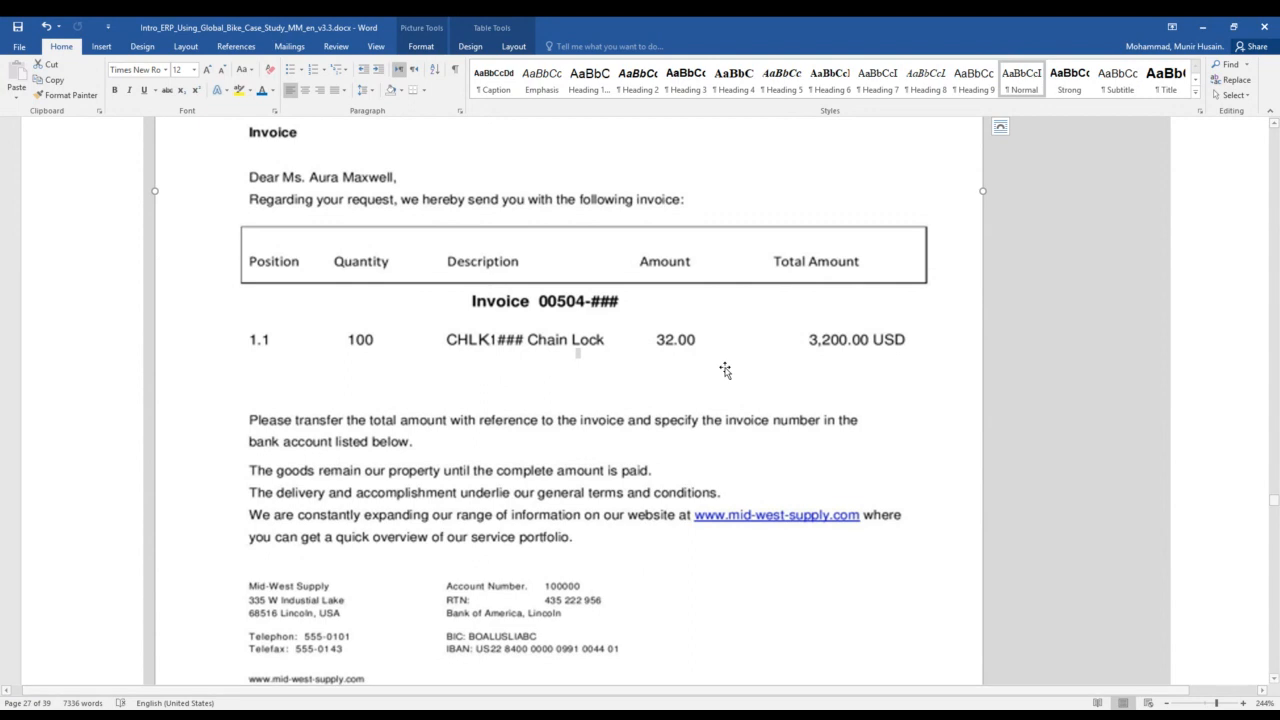
- Switch to SAP Easy Access and start transaction MIRO to enter an incoming invoice
{"action": "key", "text": "alt+Tab"}
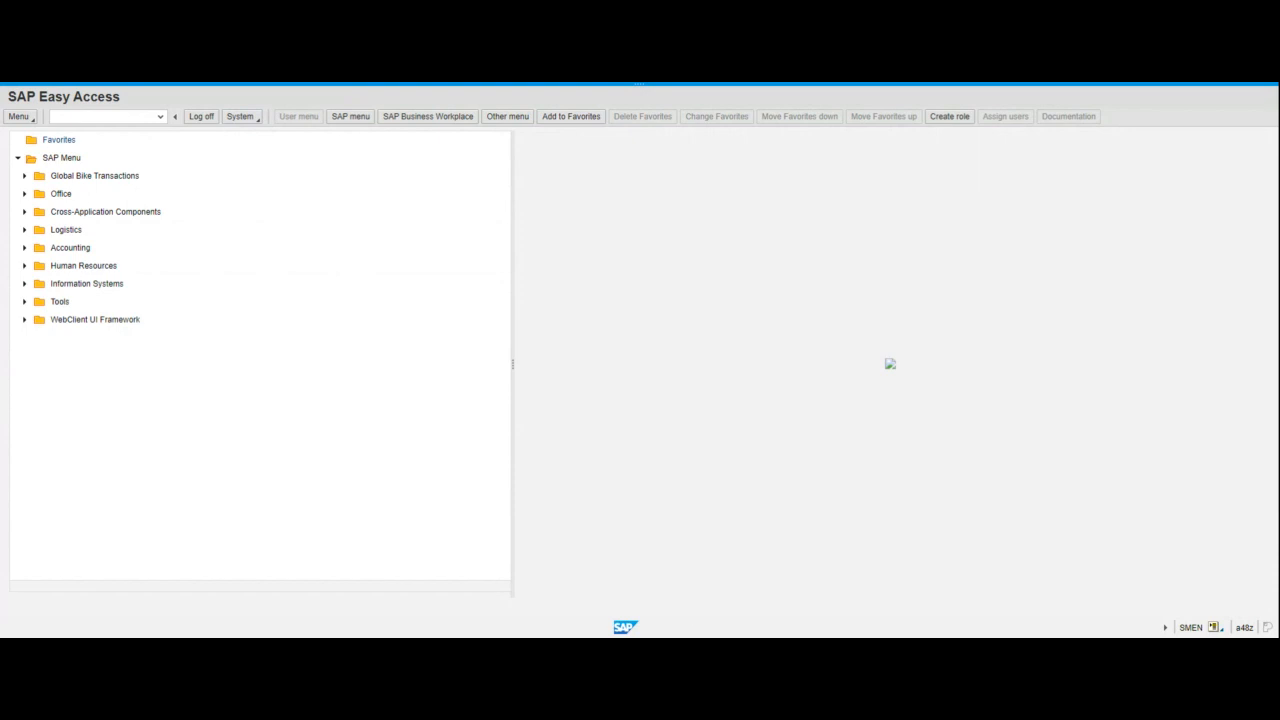
{"action": "left_click", "coordinate": [122, 117]}
{"action": "type", "text": "MIR"}
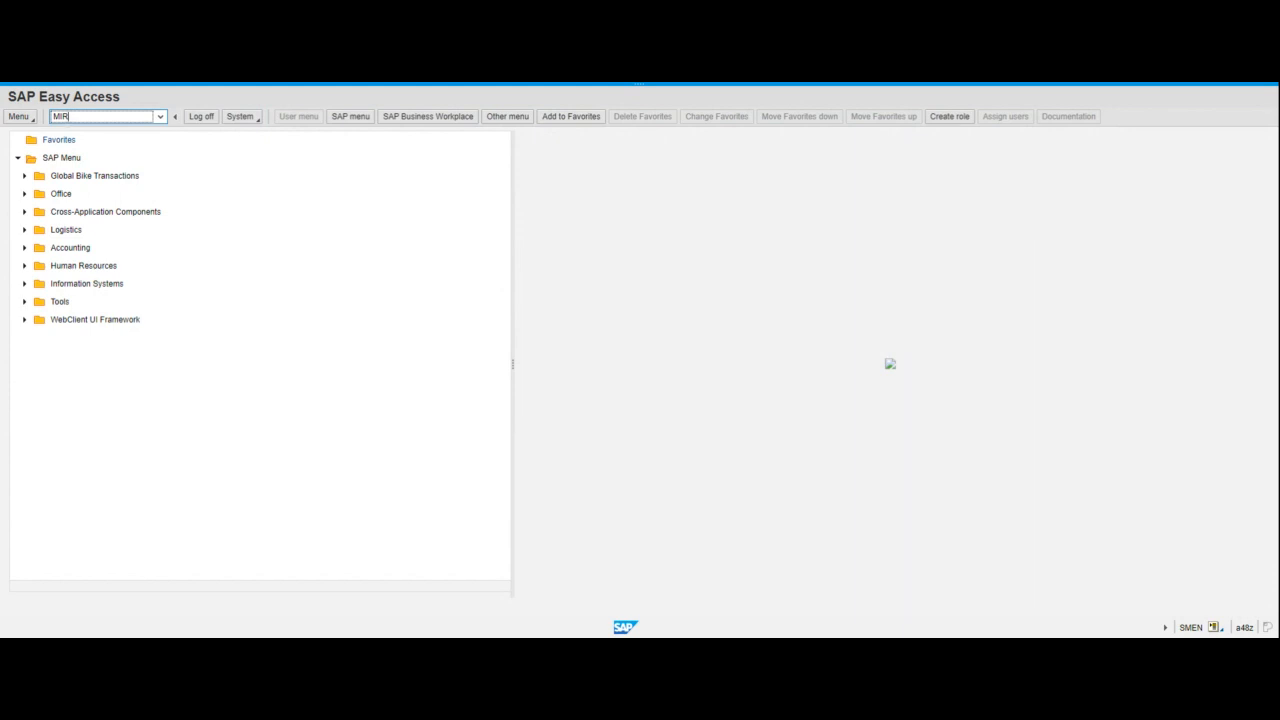
{"action": "type", "text": "O"}
{"action": "key", "text": "Return"}
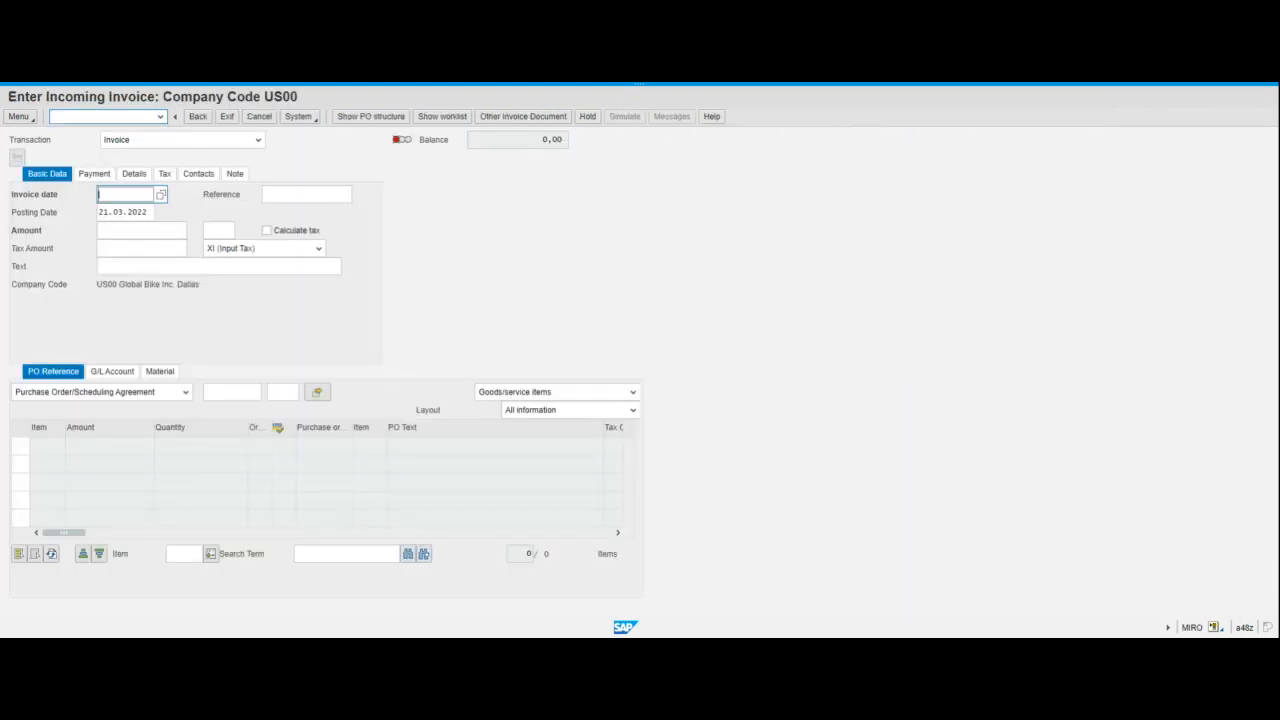
- Set the invoice date to 21.03.2022 and the invoice amount to 3200 in the basic data
{"action": "left_click", "coordinate": [161, 195]}
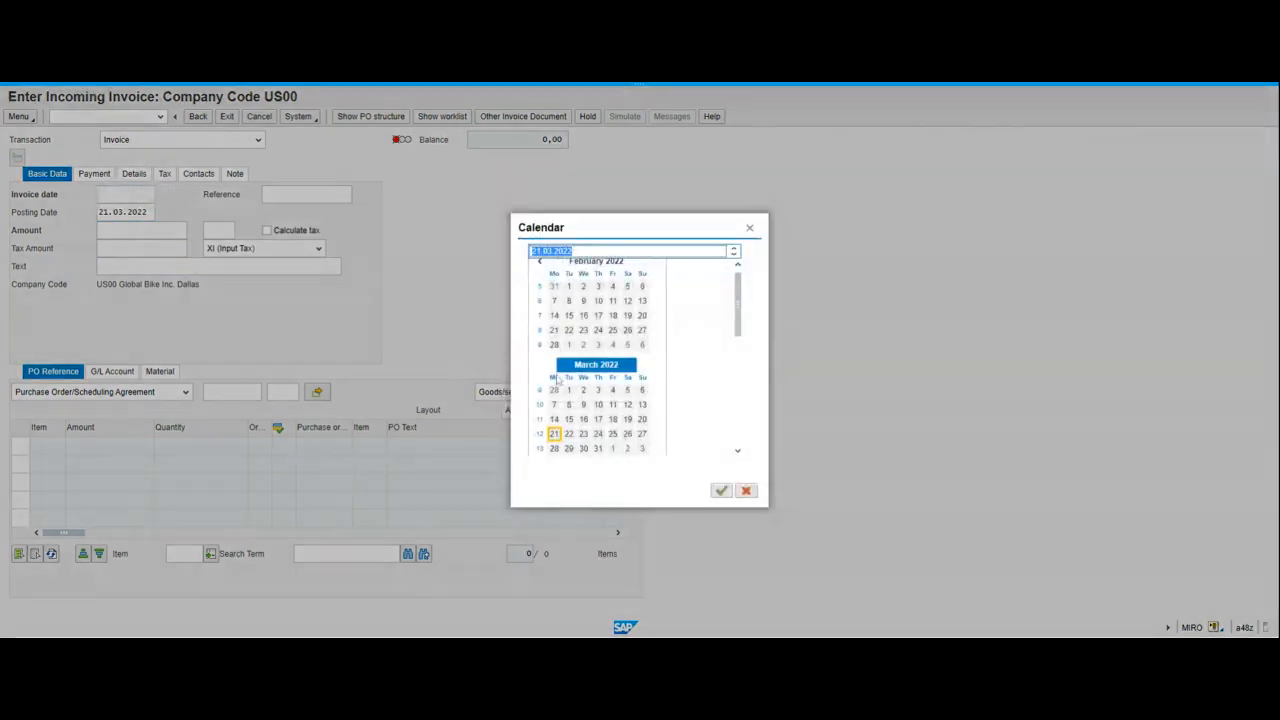
{"action": "left_click", "coordinate": [554, 433]}
{"action": "double_click", "coordinate": [556, 435]}
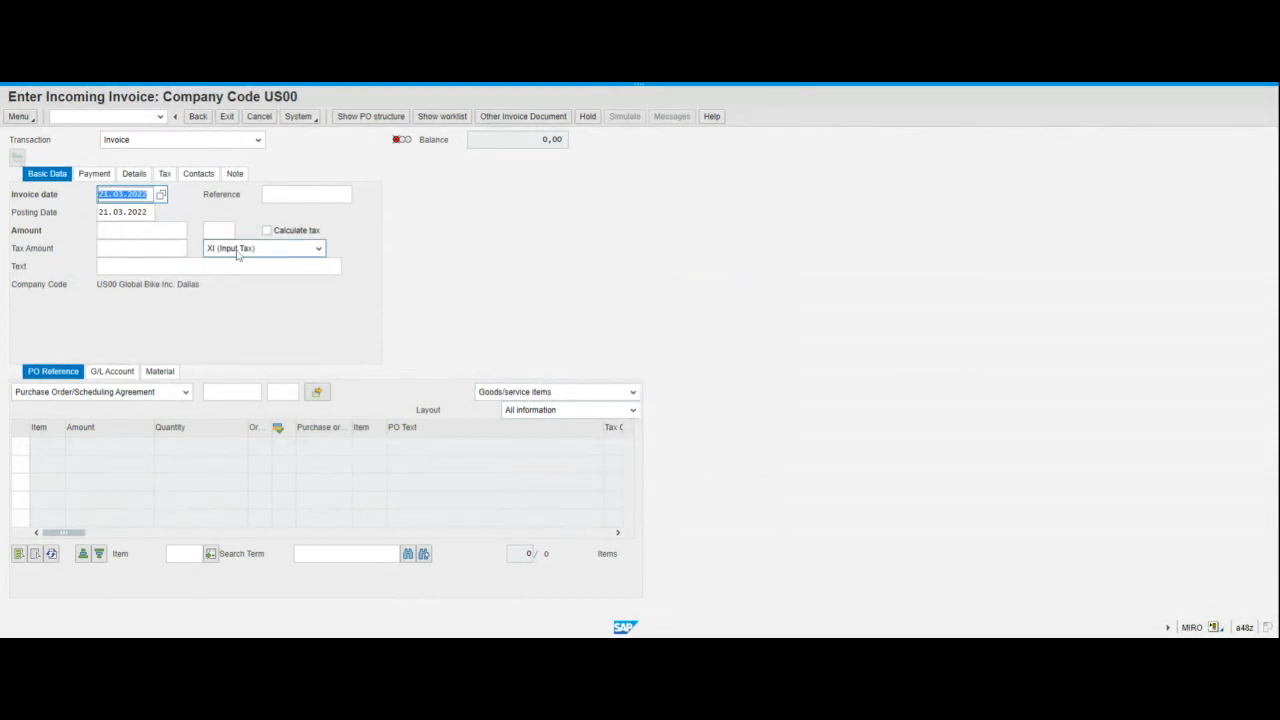
{"action": "left_click", "coordinate": [146, 231]}
{"action": "type", "text": "3200"}
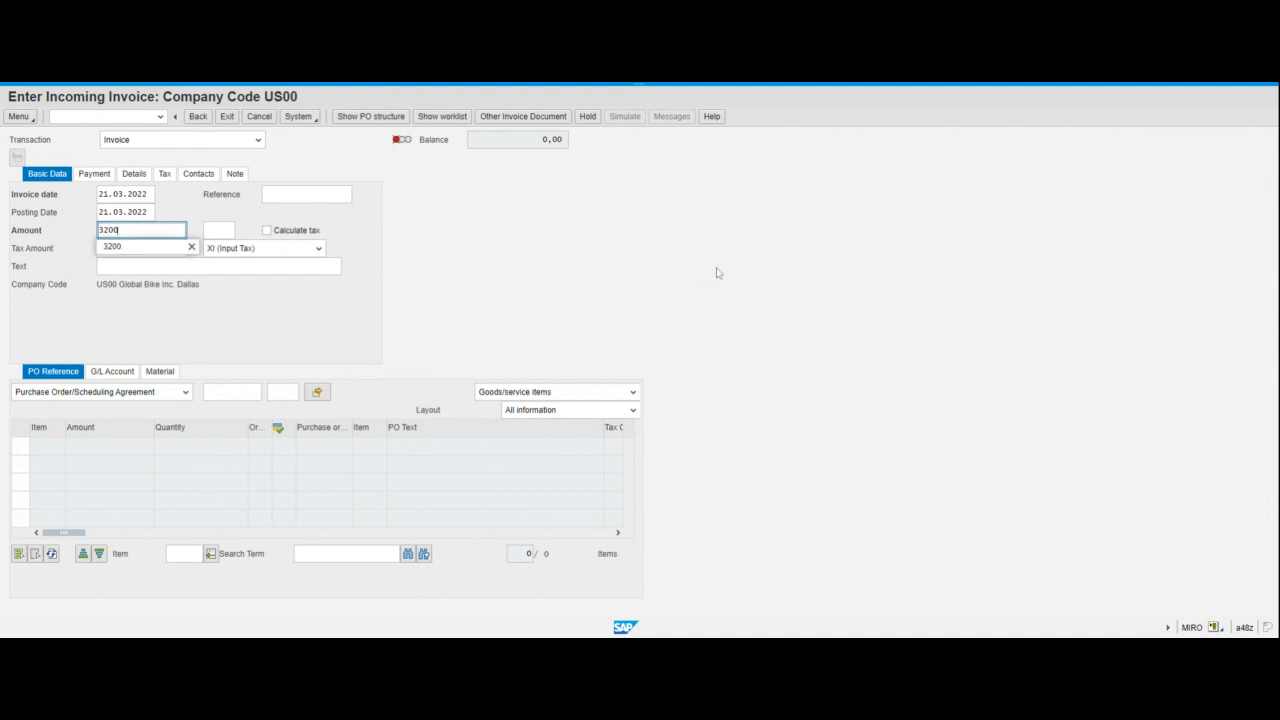
{"action": "key", "text": "Escape"}
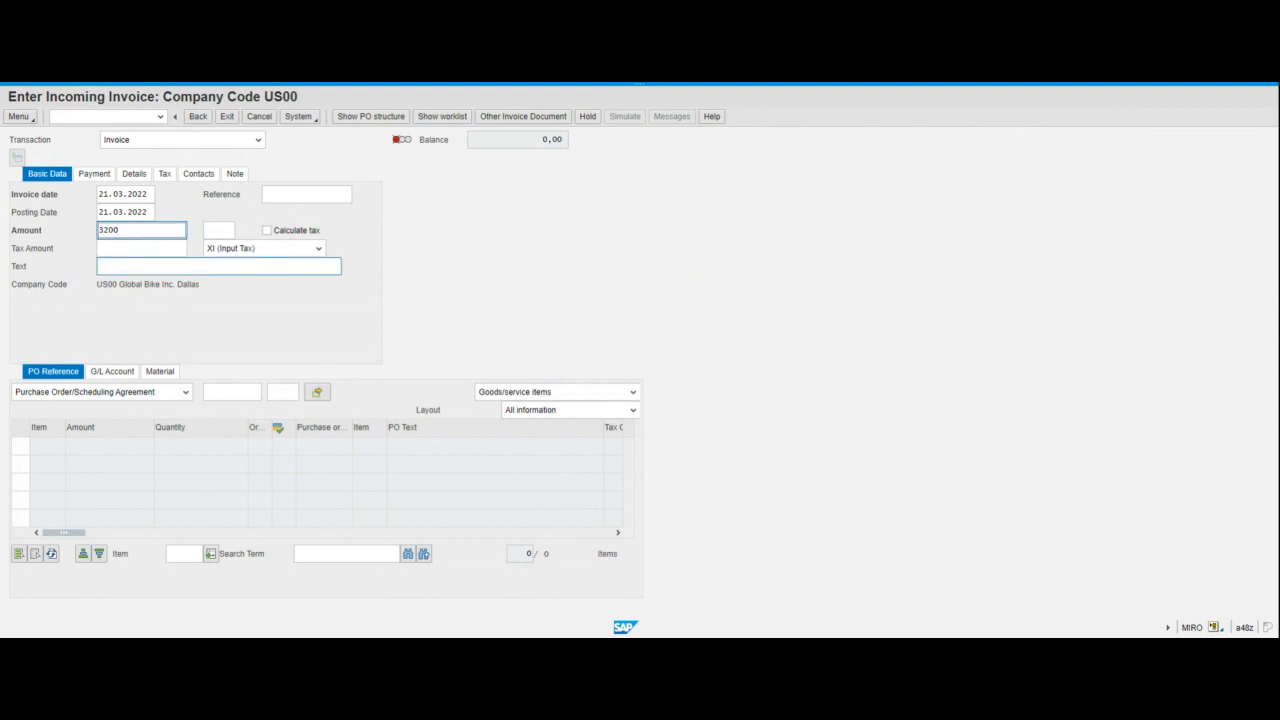
- Enter "INVOICE 00504-000" followed by your first name as the invoice text and confirm the basic data
{"action": "left_click", "coordinate": [200, 267]}
{"action": "type", "text": "INVOICE 00504-###"}
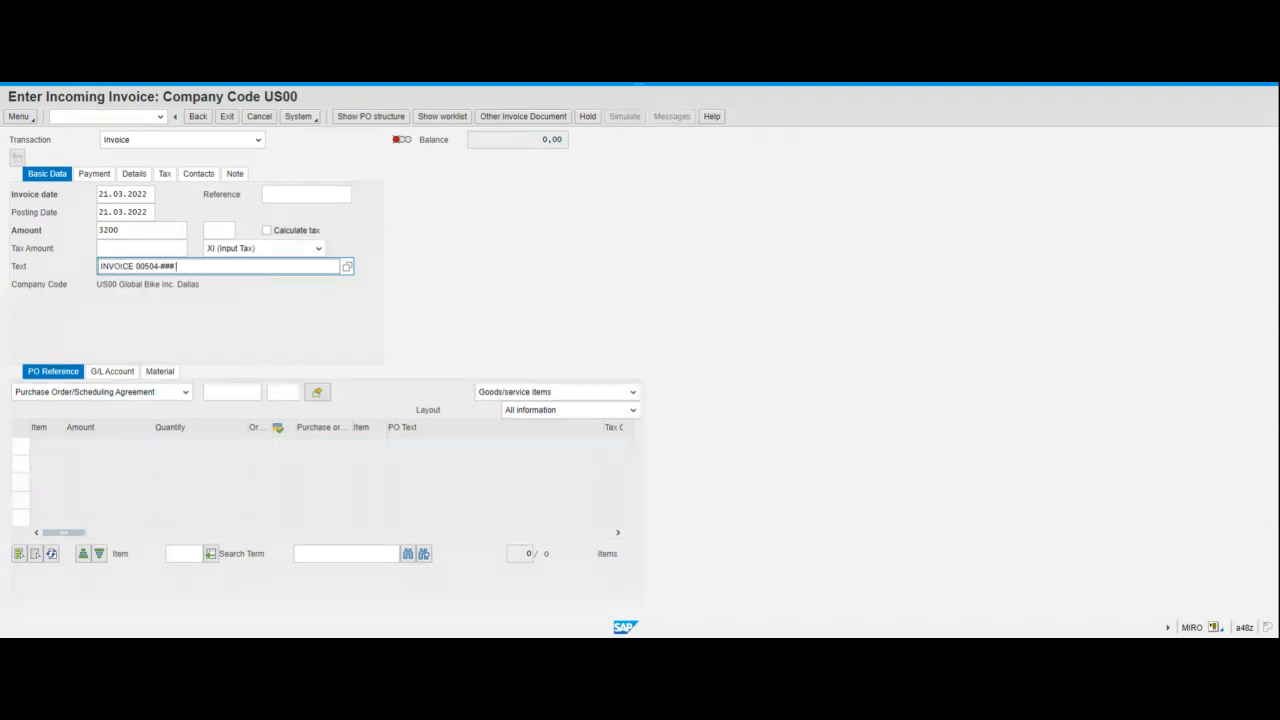
{"action": "key", "text": "BackSpace"}
{"action": "key", "text": "BackSpace"}
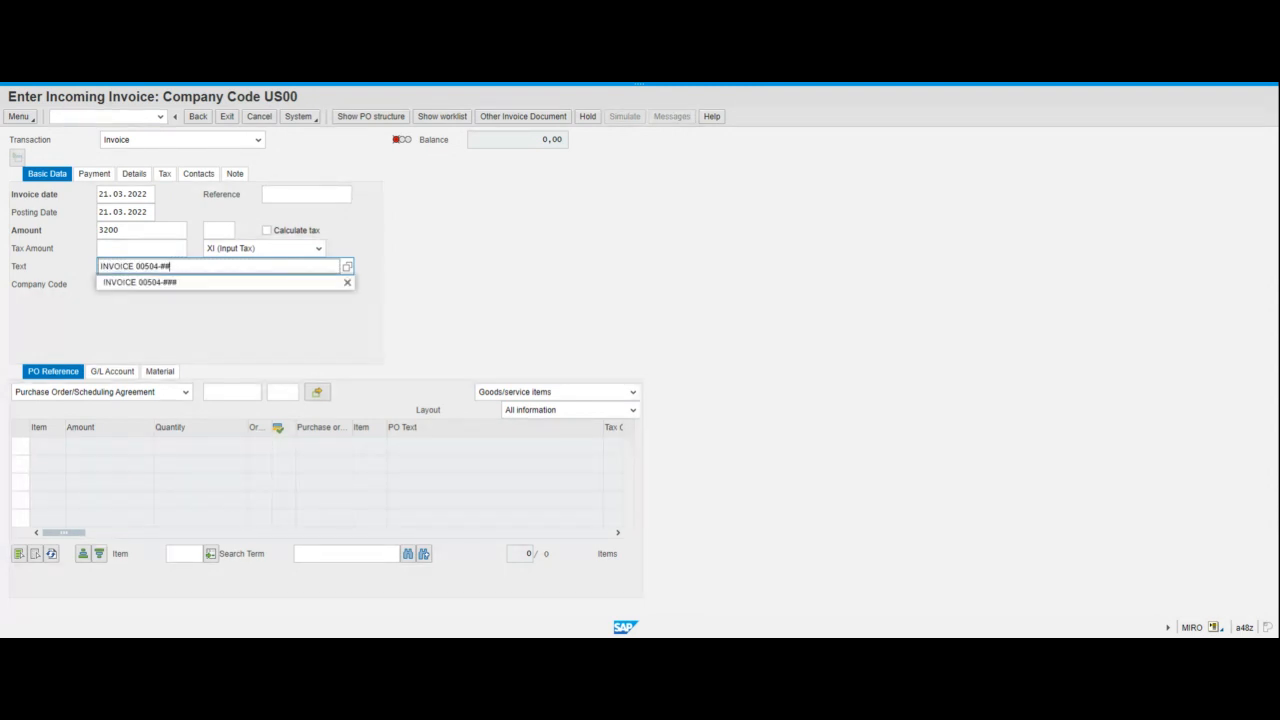
{"action": "type", "text": "000 Munir"}
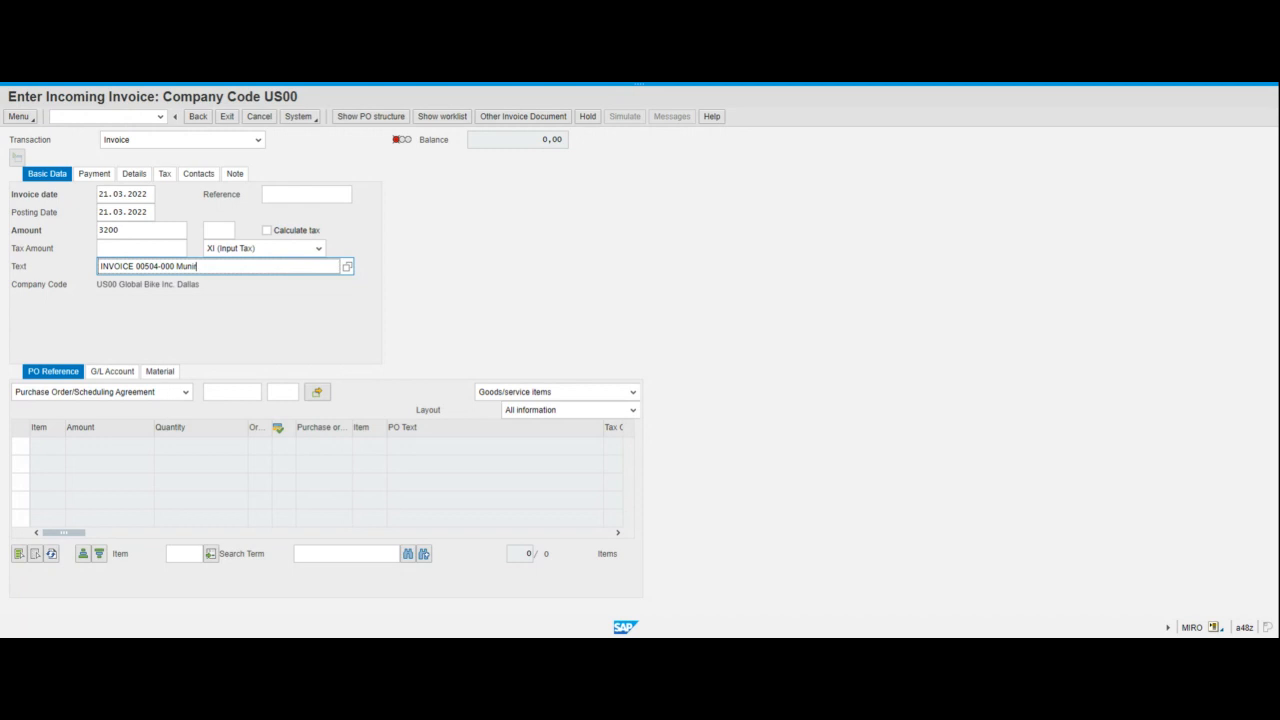
{"action": "left_click", "coordinate": [177, 311]}
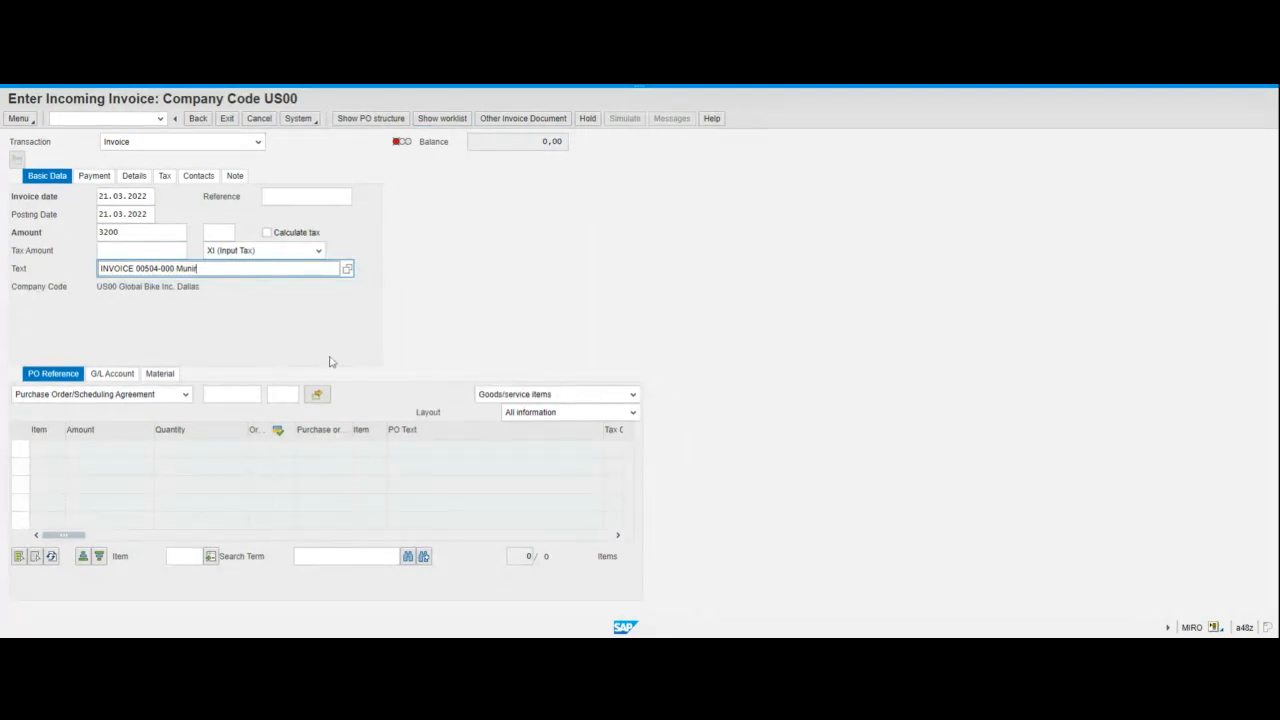
{"action": "key", "text": "Return"}
{"action": "key", "text": "ctrl+c"}
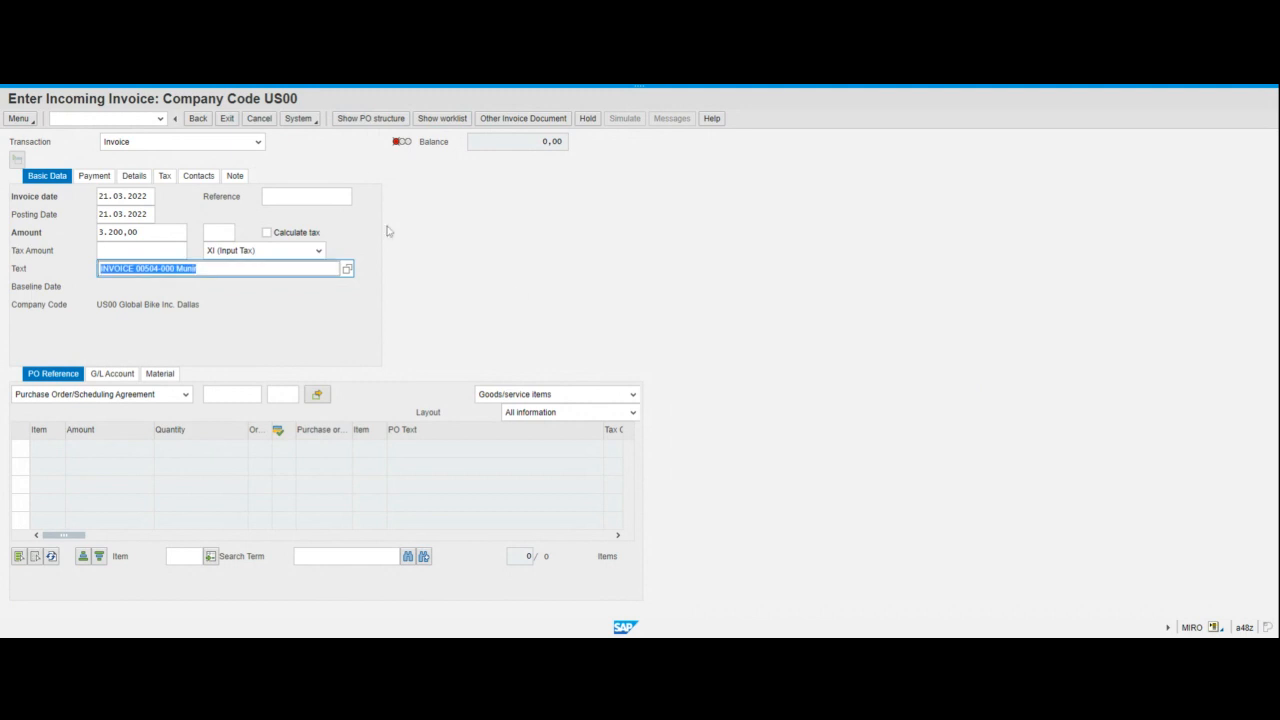
- Append a space and the number 2 to the end of the invoice text
{"action": "left_click", "coordinate": [303, 85]}
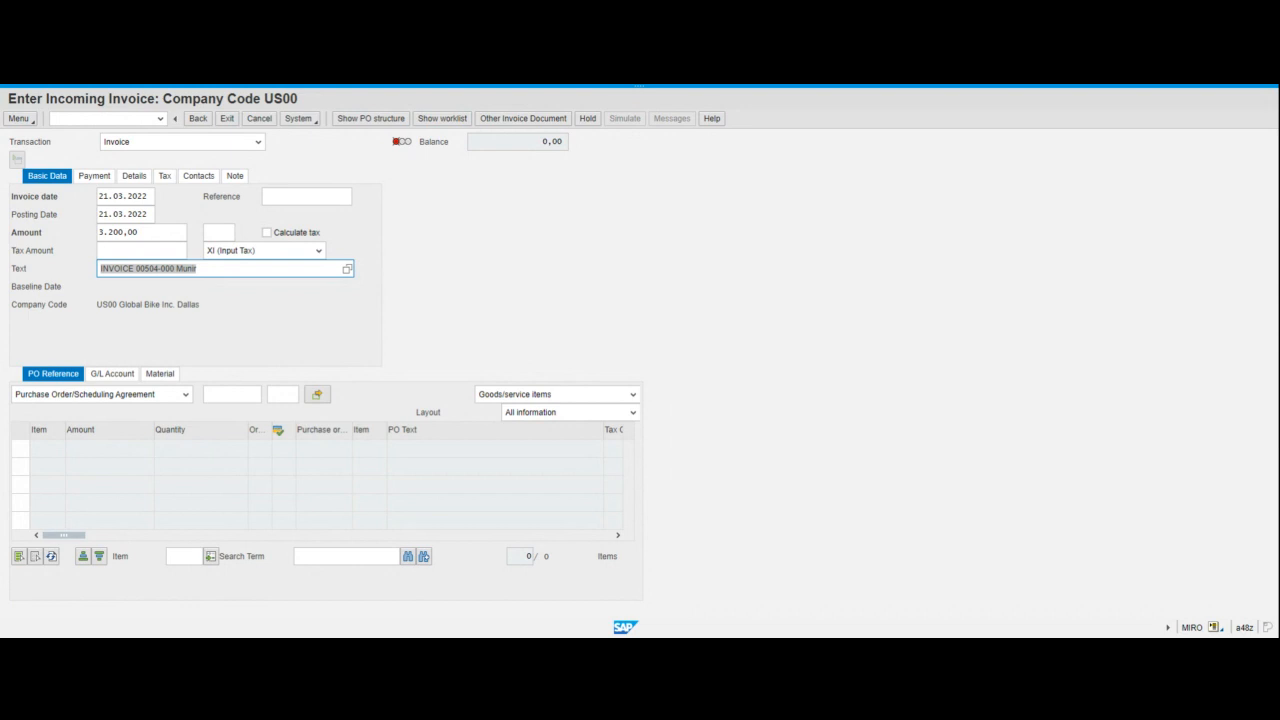
{"action": "key", "text": "alt+Tab"}
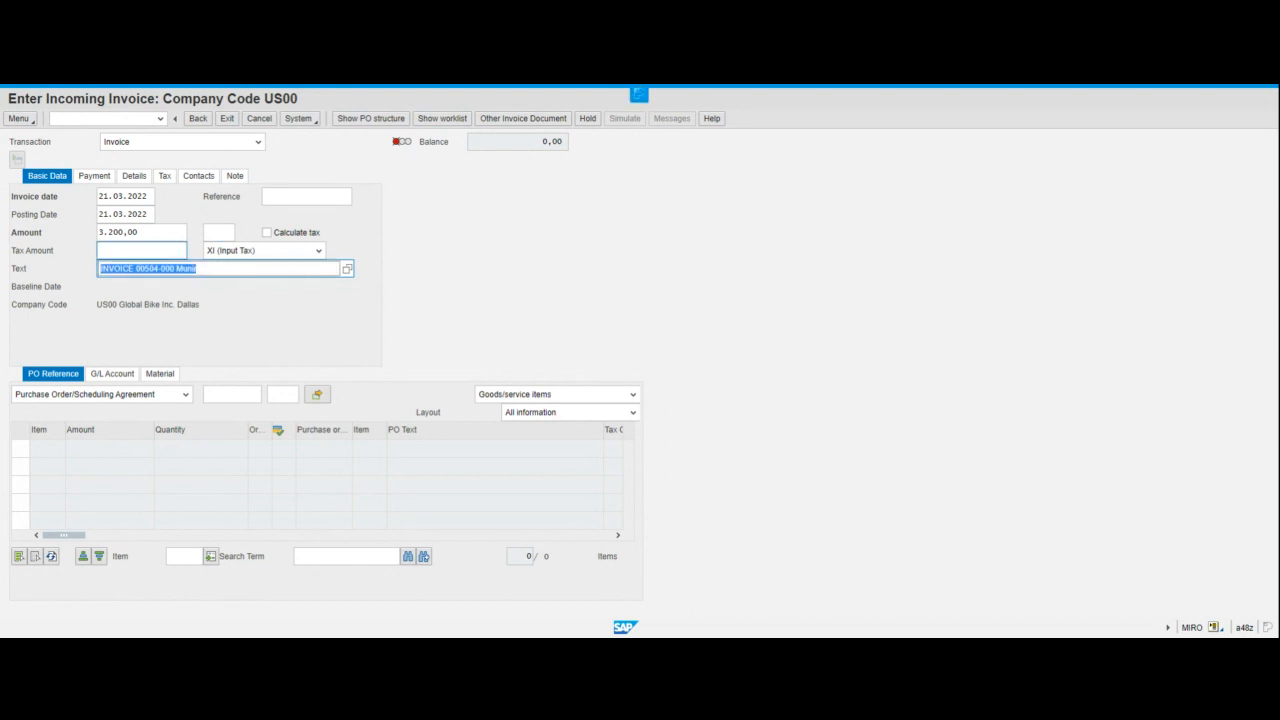
{"action": "key", "text": "ctrl+v"}
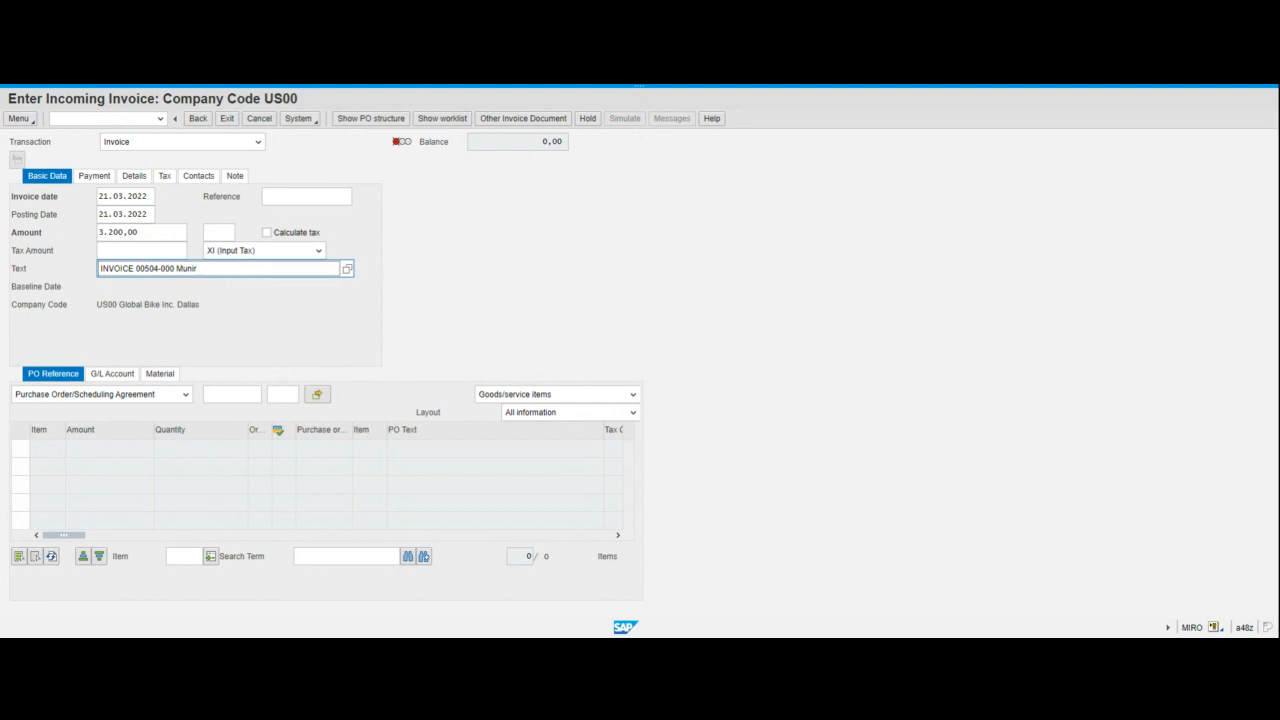
{"action": "type", "text": "2"}
{"action": "key", "text": "BackSpace"}
{"action": "key", "text": "BackSpace"}
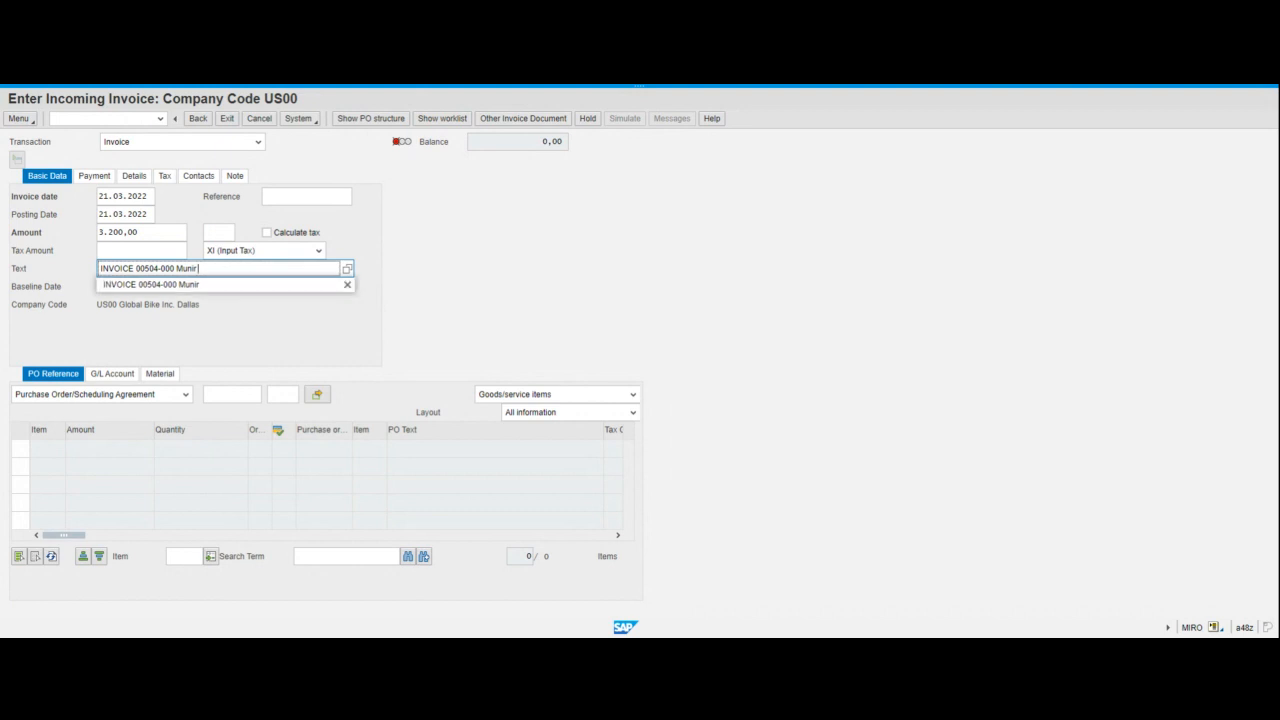
{"action": "type", "text": "2"}
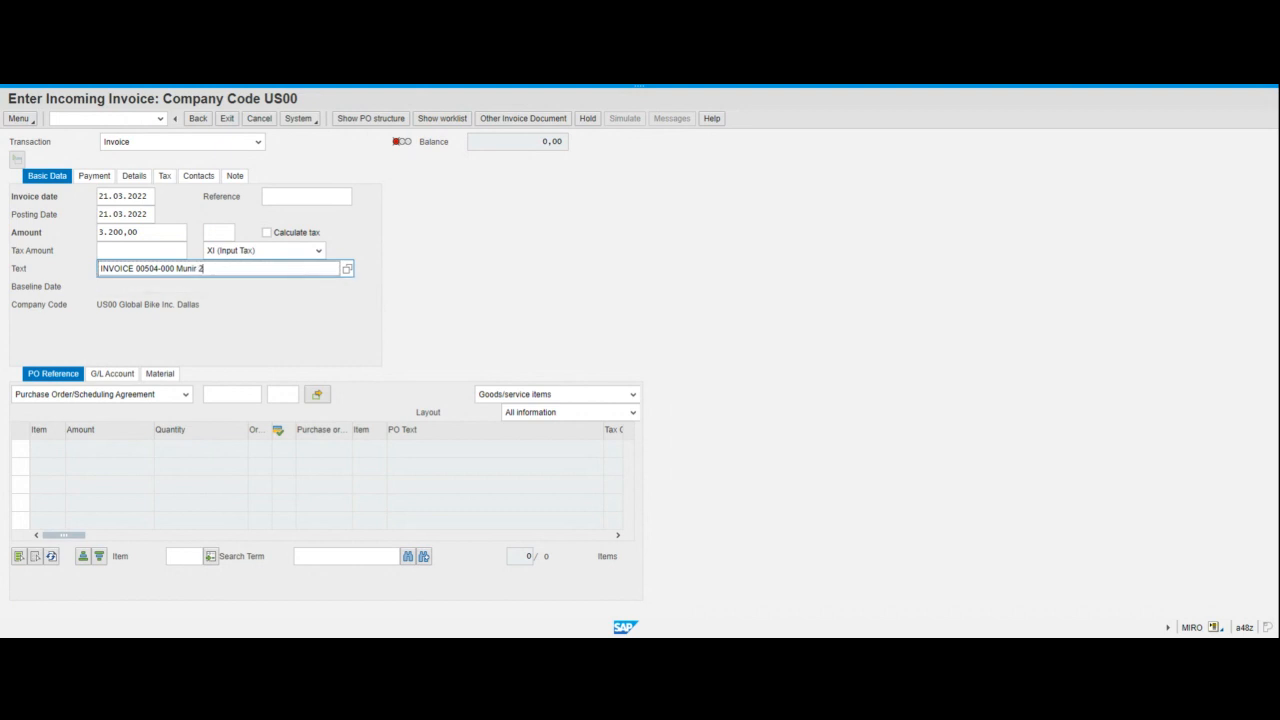
{"action": "left_click", "coordinate": [498, 275]}
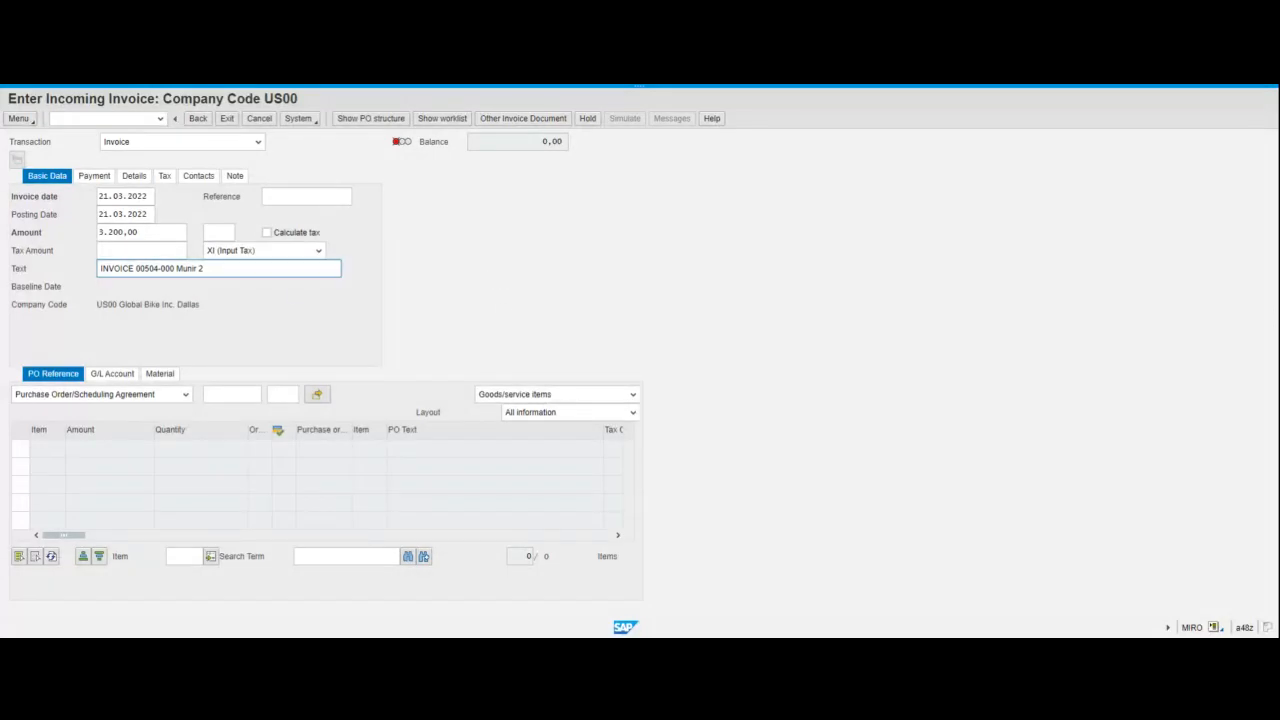
{"action": "left_click", "coordinate": [250, 268]}
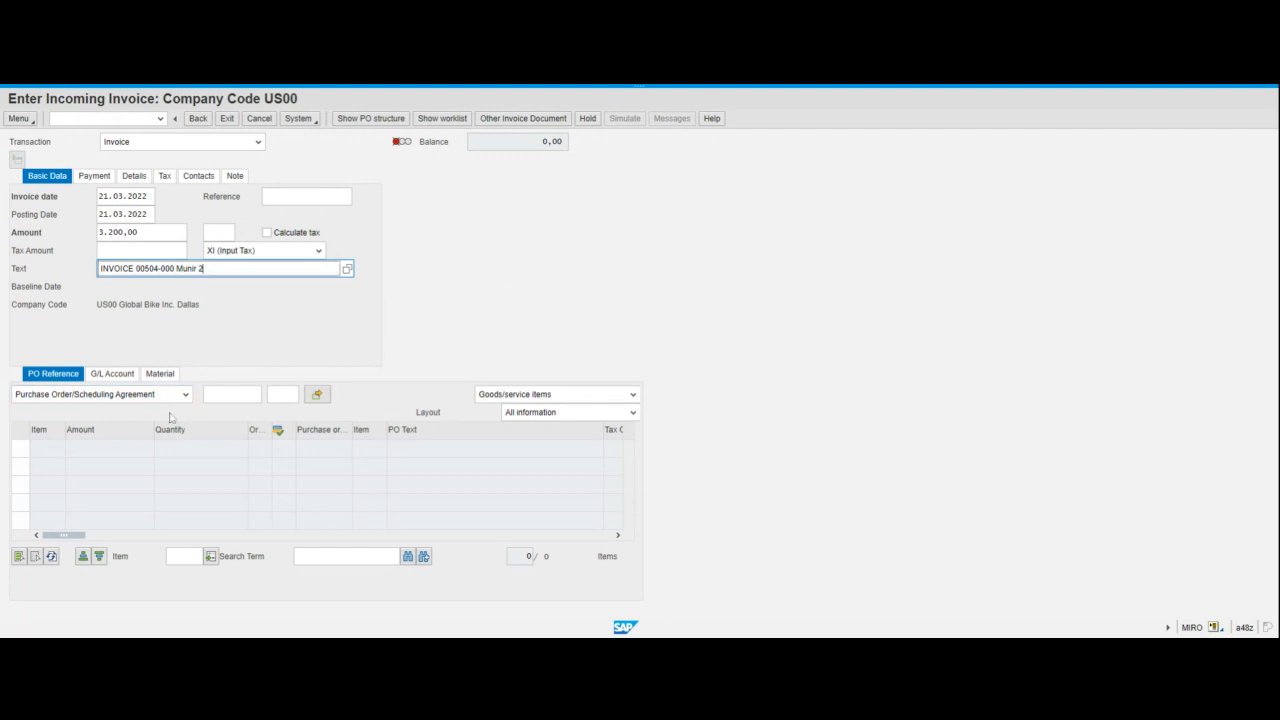
- Enter the purchase order number as the invoice's PO reference and load its items
{"action": "left_click", "coordinate": [232, 394]}
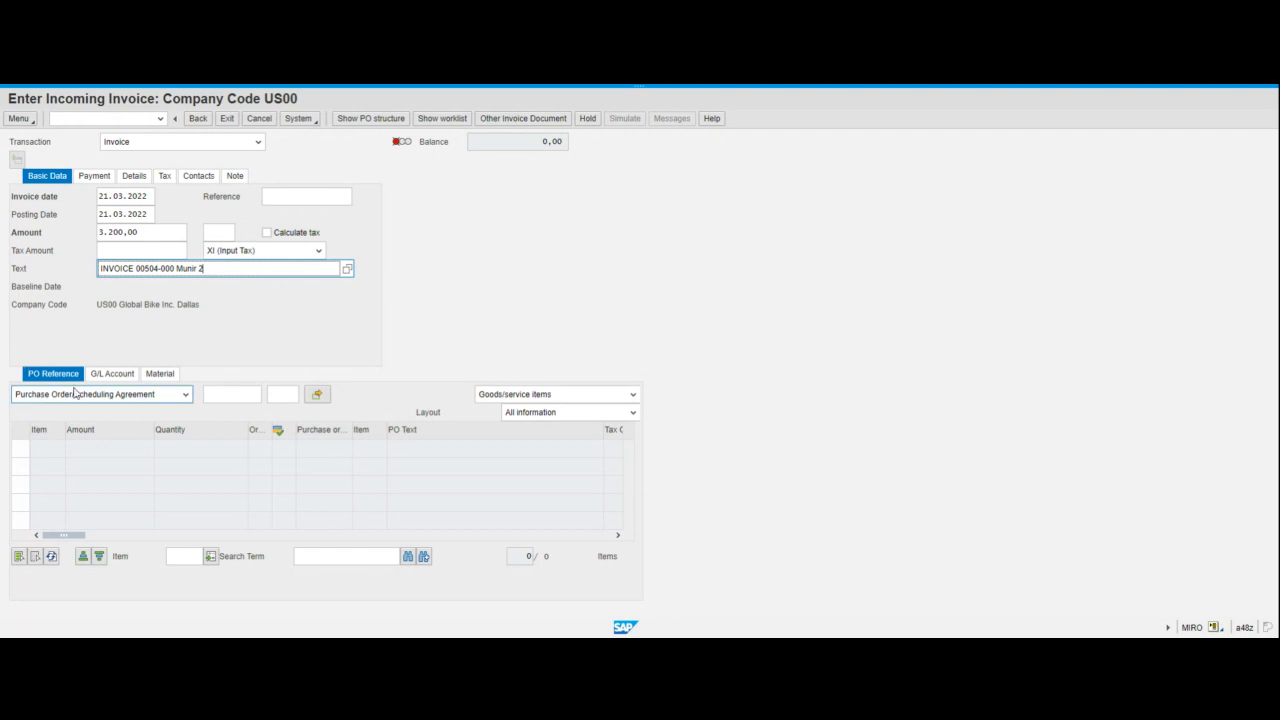
{"action": "left_click", "coordinate": [232, 394]}
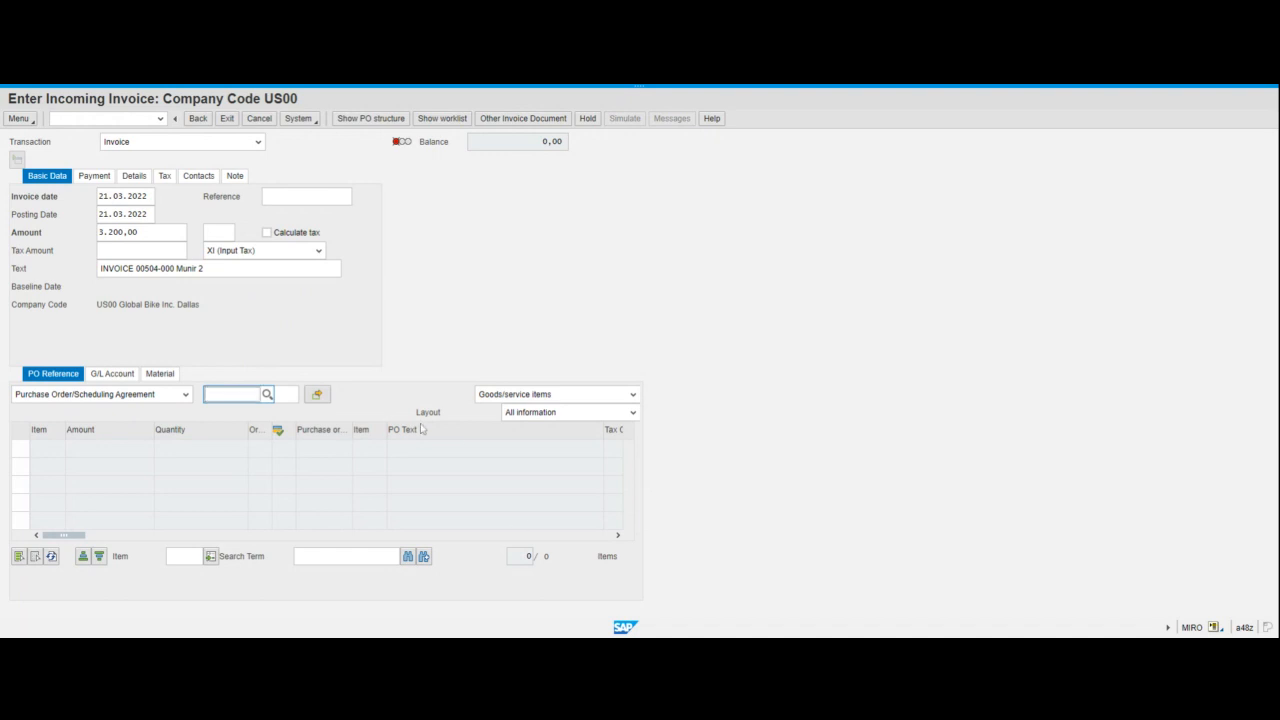
{"action": "key", "text": "ctrl+v"}
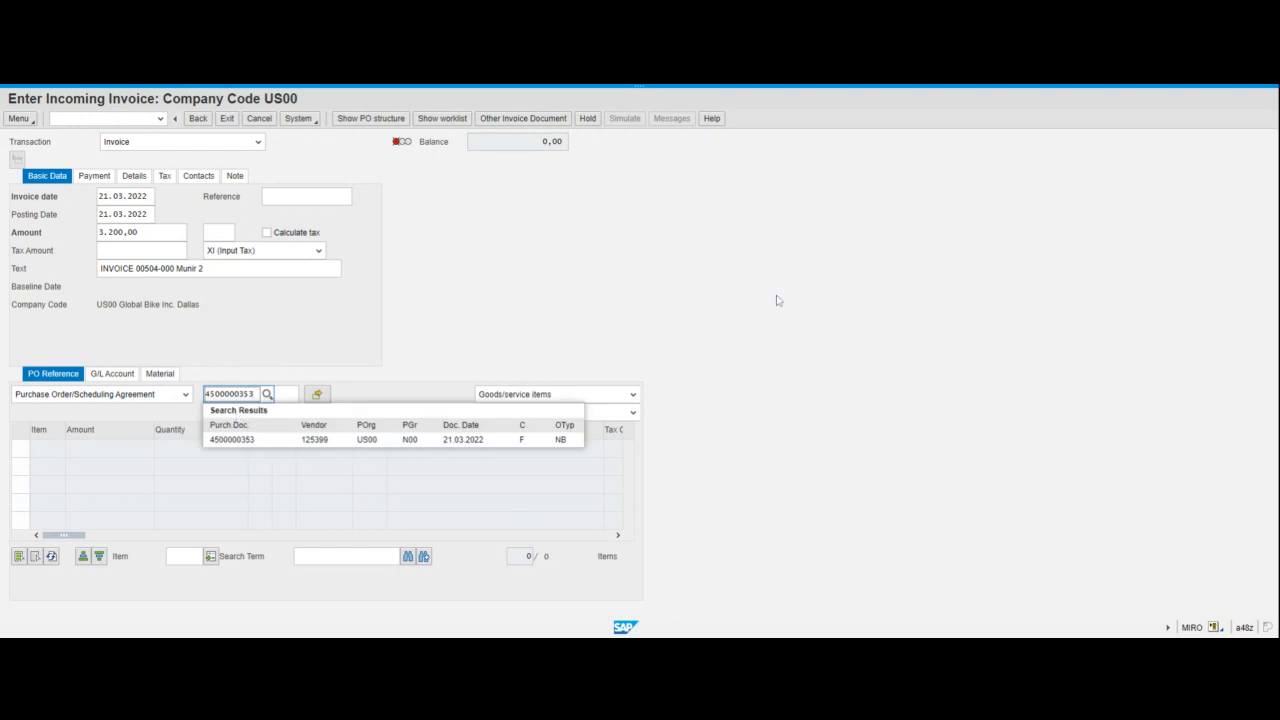
{"action": "key", "text": "Return"}
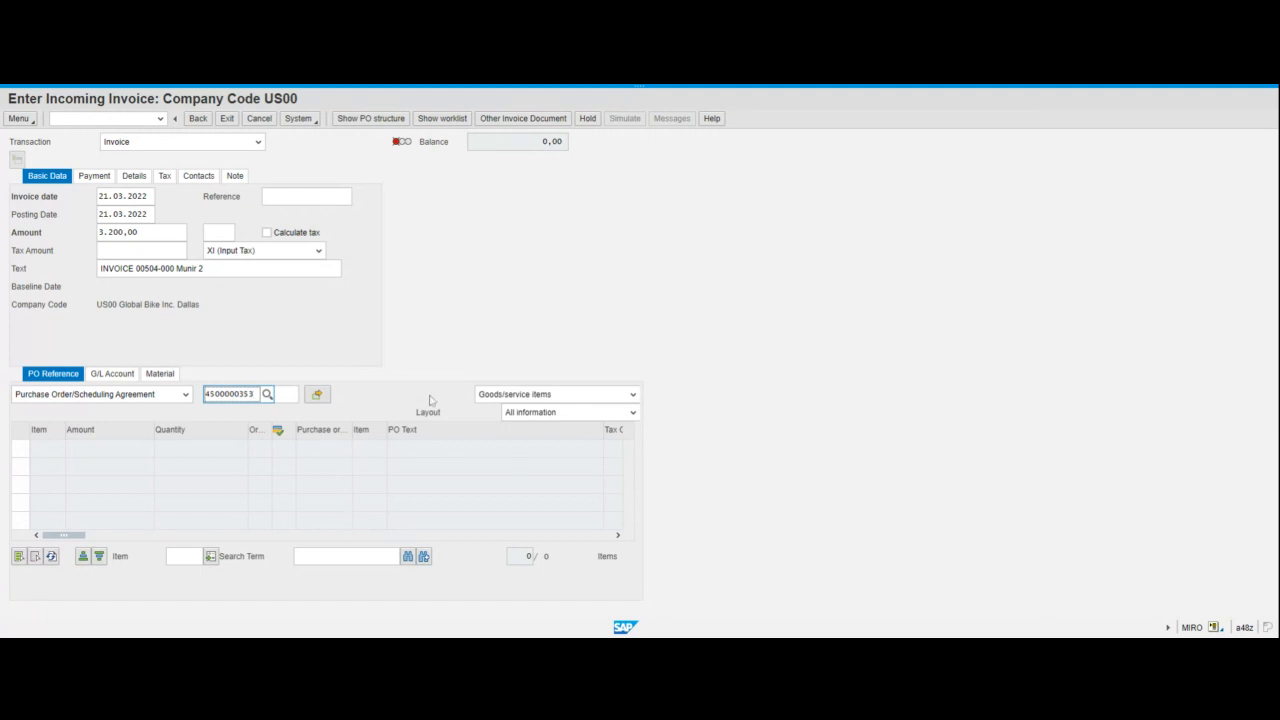
- Try to find tax jurisdiction TX0000000 by description for the XI (Input Tax) line in the invoice's tax data
{"action": "left_click", "coordinate": [165, 180]}
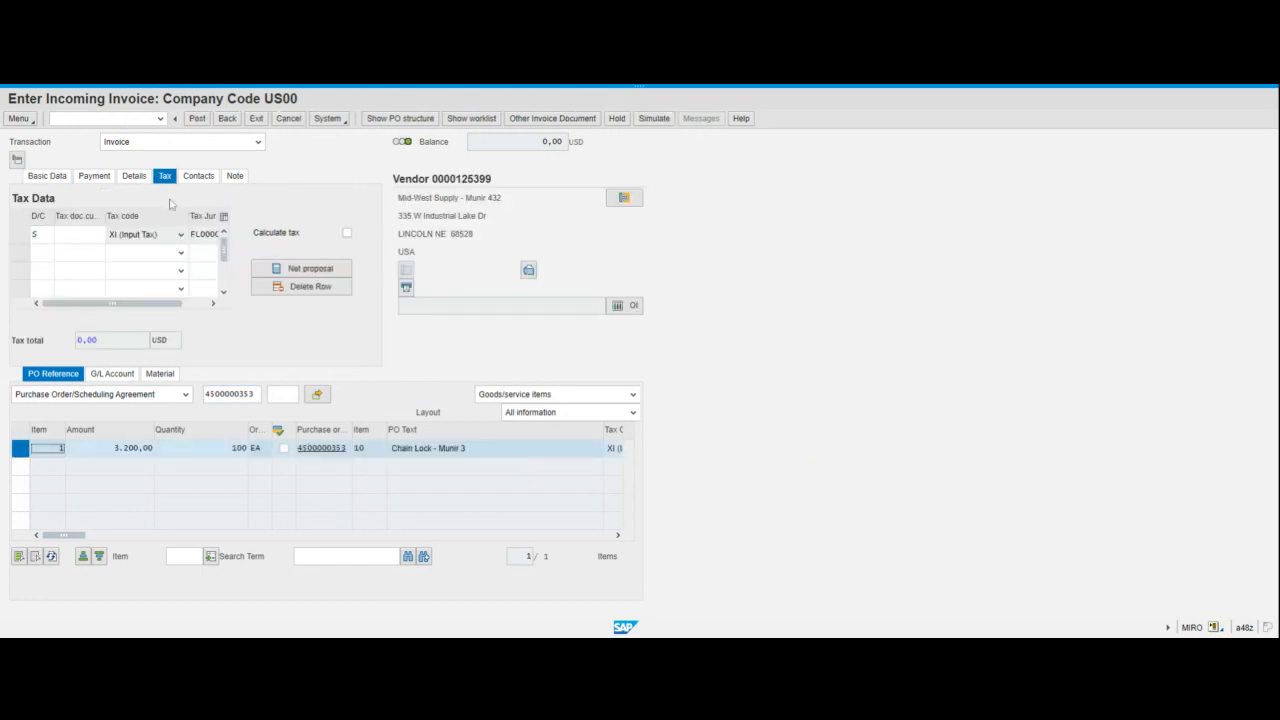
{"action": "left_click", "coordinate": [208, 304]}
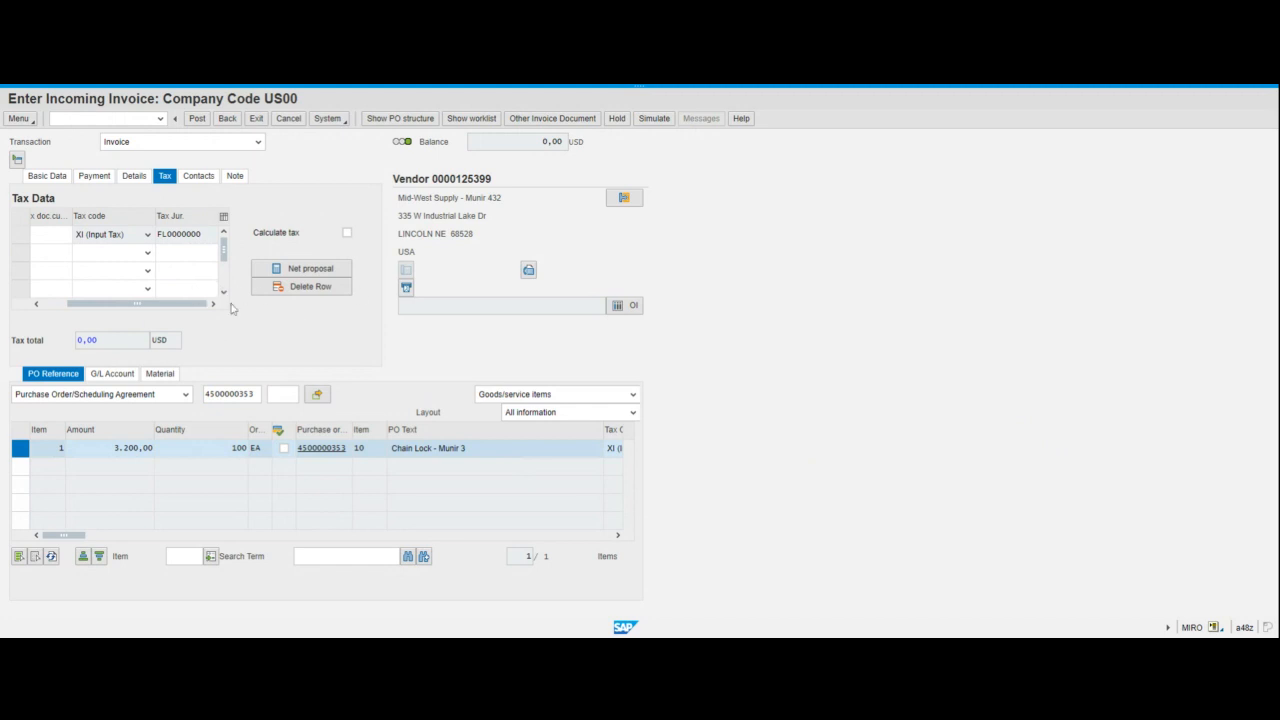
{"action": "left_click", "coordinate": [203, 238]}
{"action": "left_click", "coordinate": [225, 236]}
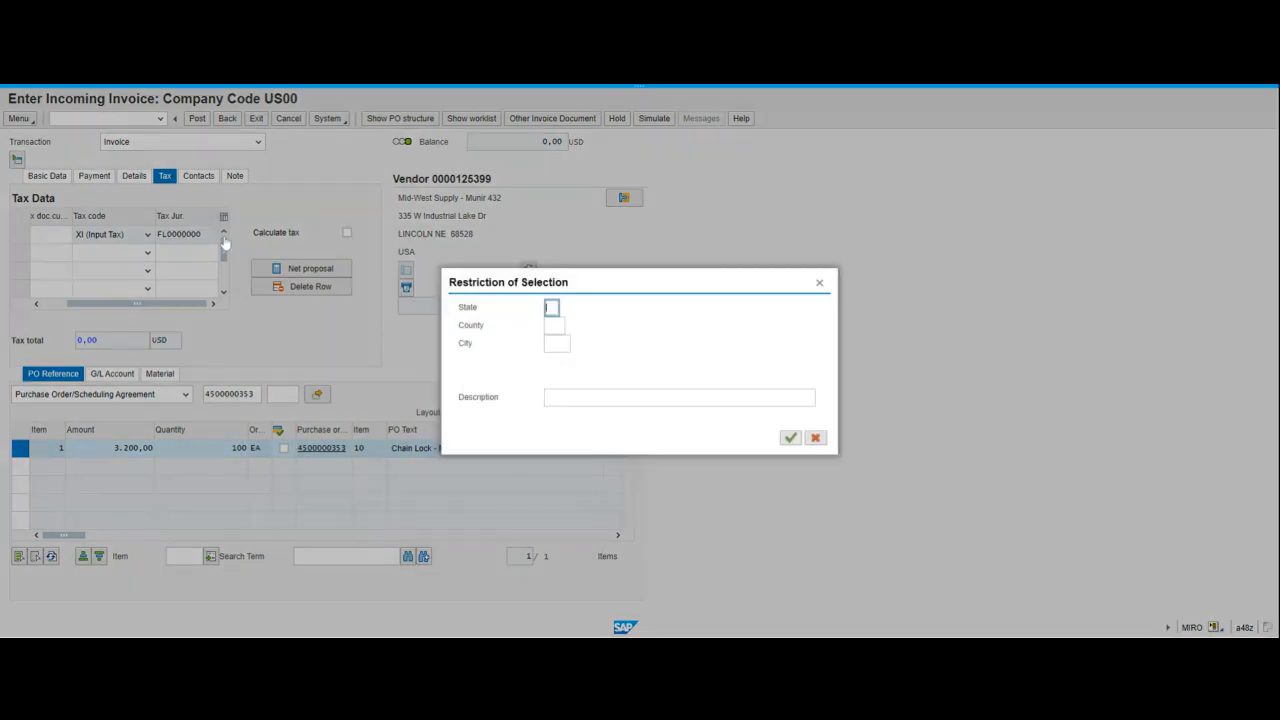
{"action": "left_click", "coordinate": [634, 404]}
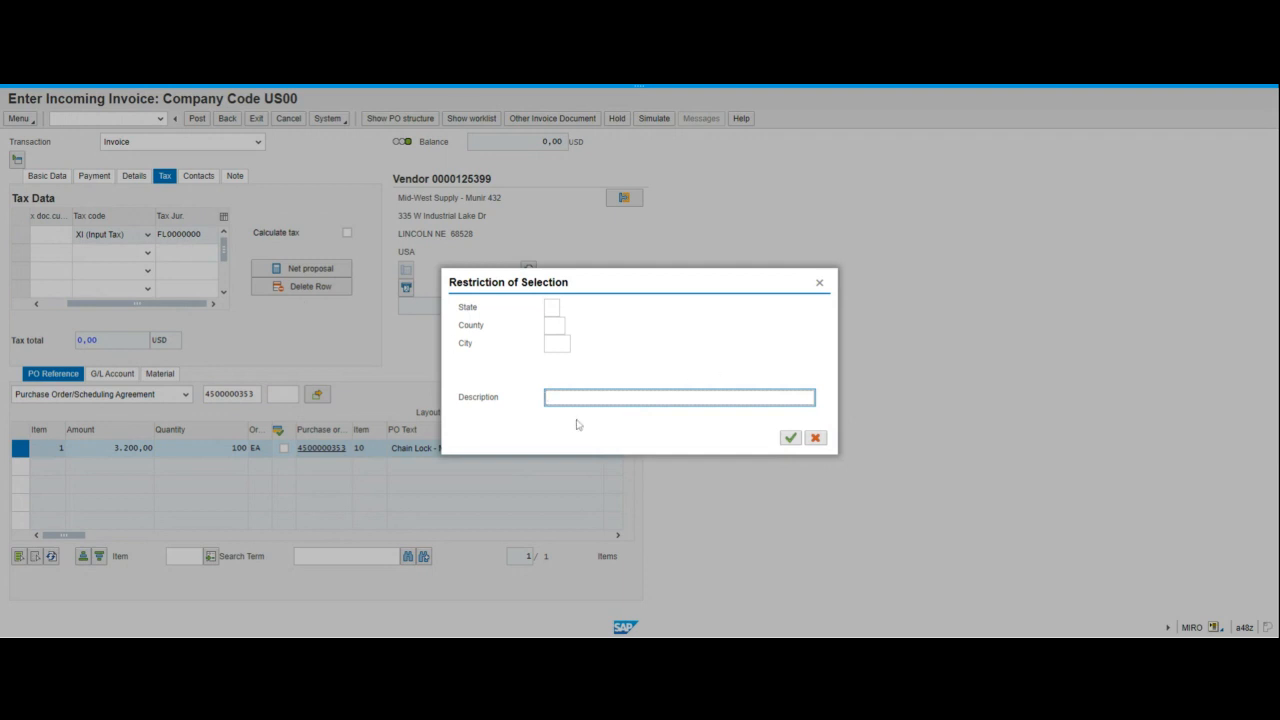
{"action": "type", "text": "TX0000000"}
{"action": "left_click", "coordinate": [790, 439]}
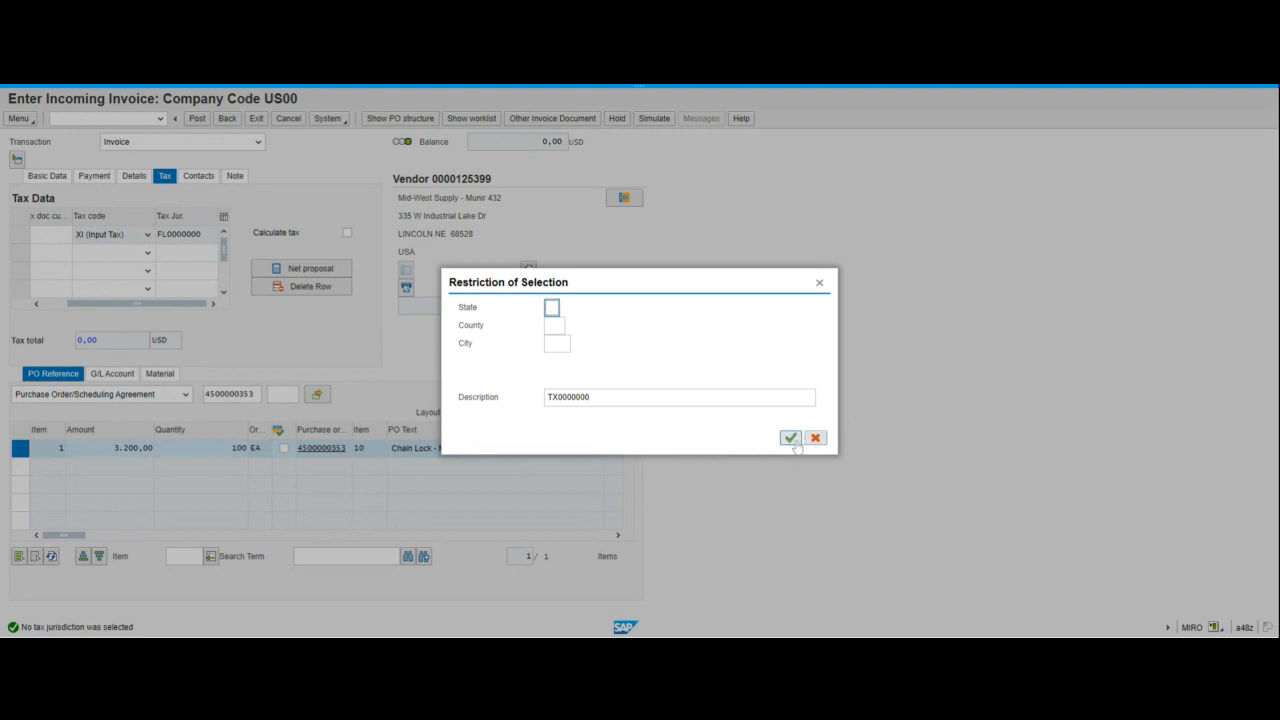
{"action": "left_click", "coordinate": [794, 440]}
{"action": "left_click", "coordinate": [790, 441]}
{"action": "left_click", "coordinate": [820, 284]}
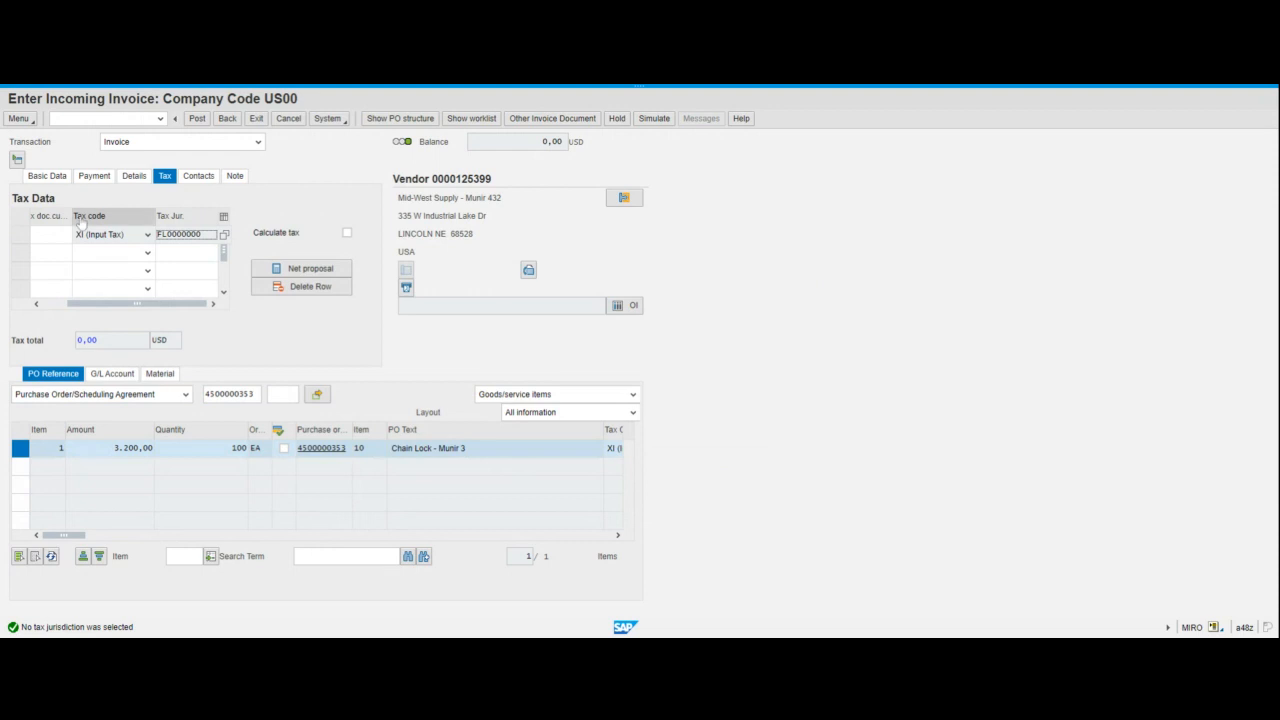
- Try to edit the tax jurisdiction directly in the first tax data row, and return to the invoice's basic data
{"action": "left_click", "coordinate": [185, 304]}
{"action": "left_click", "coordinate": [187, 236]}
{"action": "double_click", "coordinate": [187, 238]}
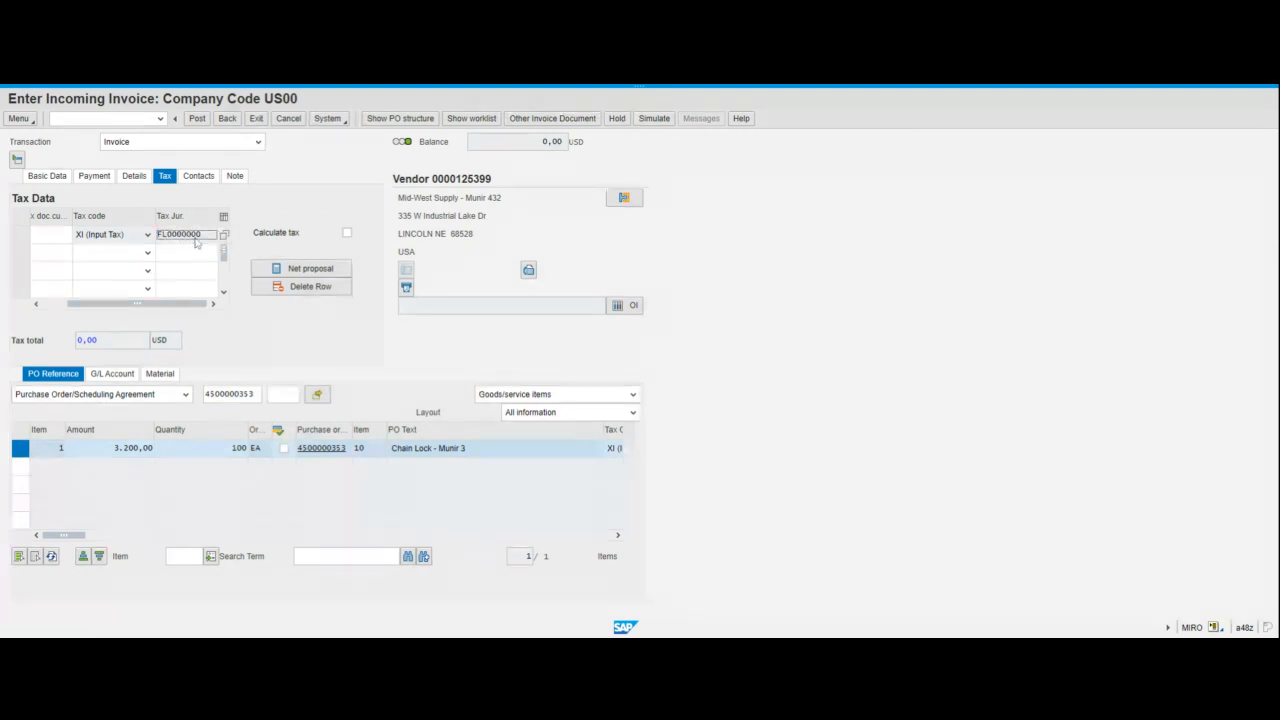
{"action": "double_click", "coordinate": [197, 240]}
{"action": "key", "text": "Return"}
{"action": "left_click", "coordinate": [180, 240]}
{"action": "left_click", "coordinate": [40, 179]}
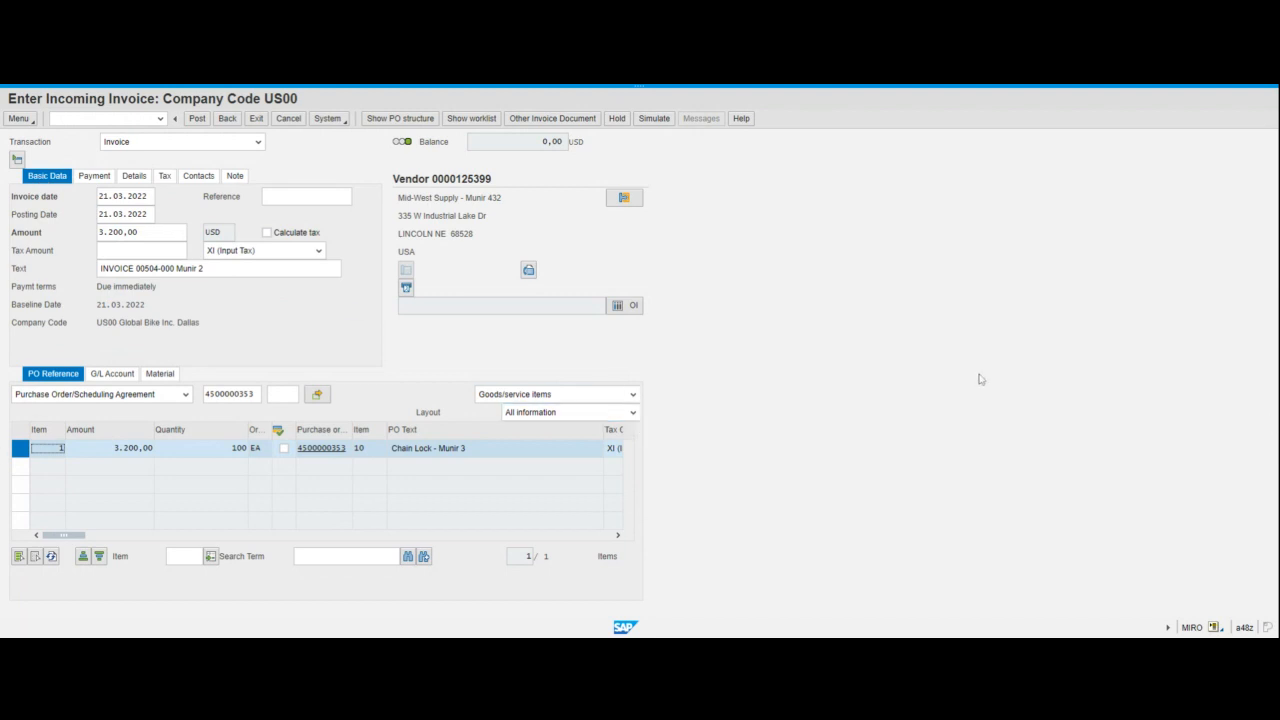
- Set the jurisdiction code of the Chain Lock purchase order item to TX0000000
{"action": "left_click", "coordinate": [618, 536]}
{"action": "left_click", "coordinate": [618, 536]}
{"action": "left_click", "coordinate": [618, 536]}
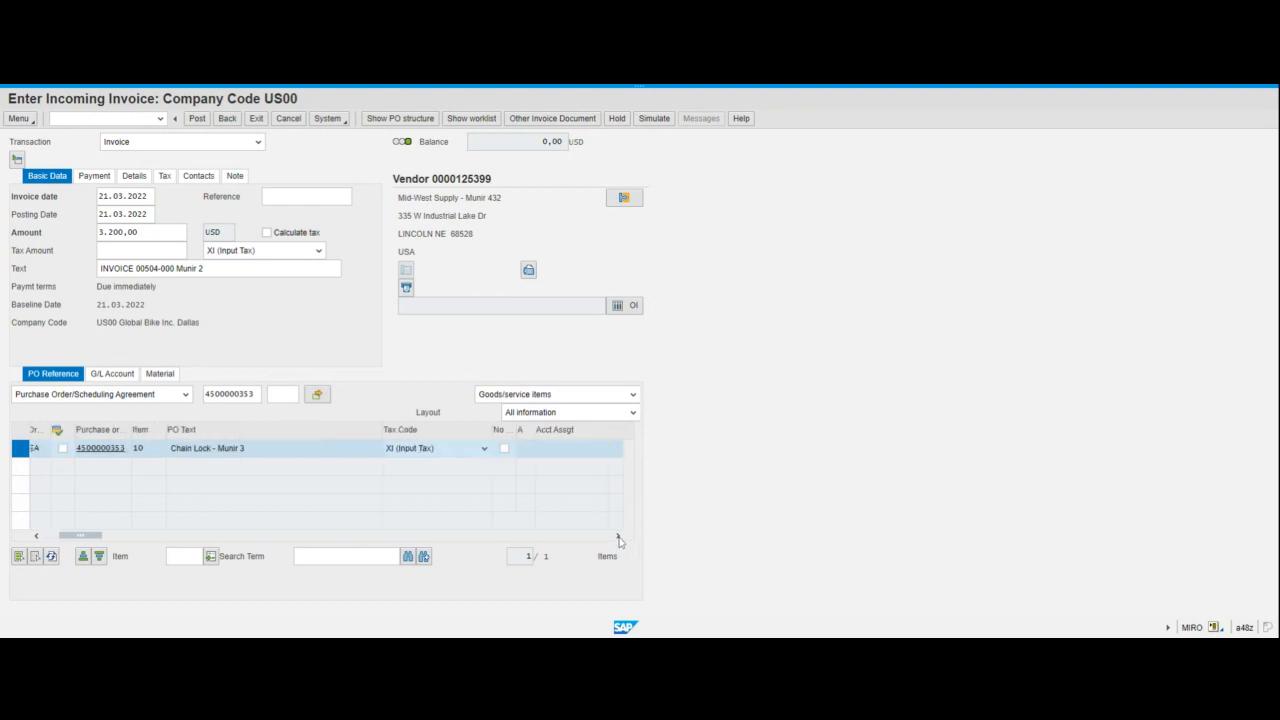
{"action": "left_click", "coordinate": [618, 536]}
{"action": "left_click", "coordinate": [618, 536]}
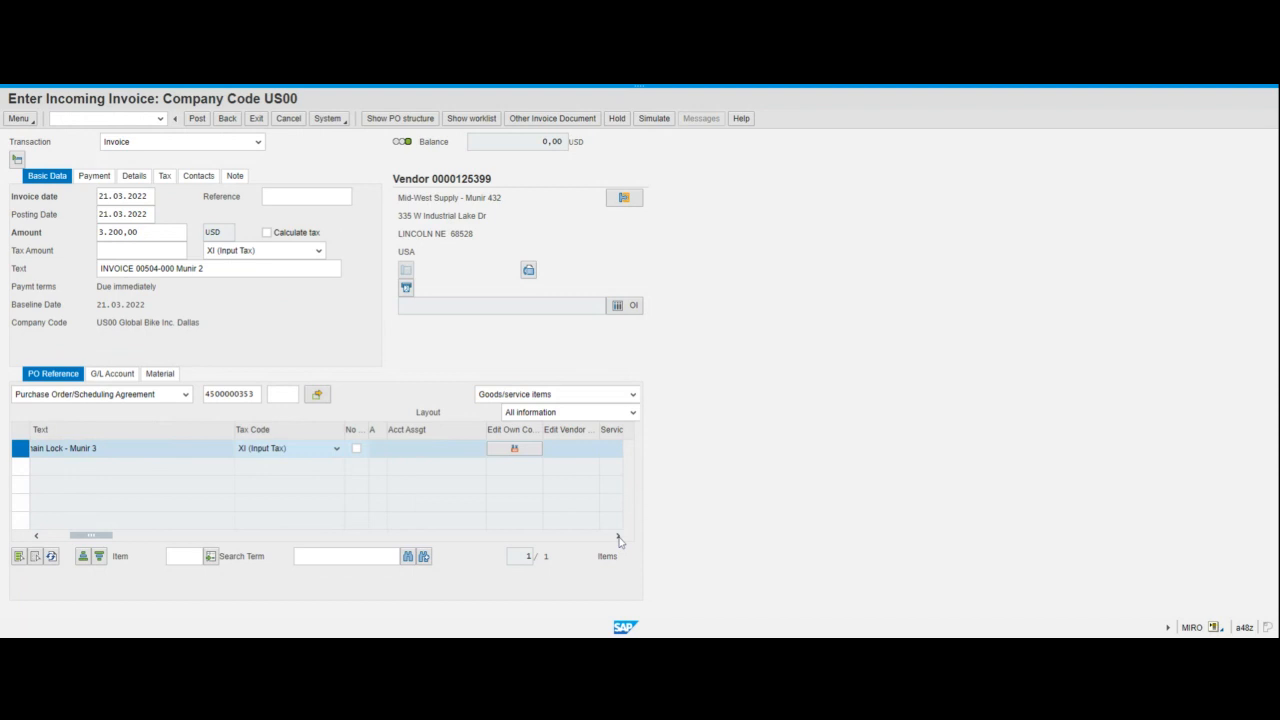
{"action": "left_click", "coordinate": [618, 536]}
{"action": "left_click", "coordinate": [618, 536]}
{"action": "left_click", "coordinate": [618, 536]}
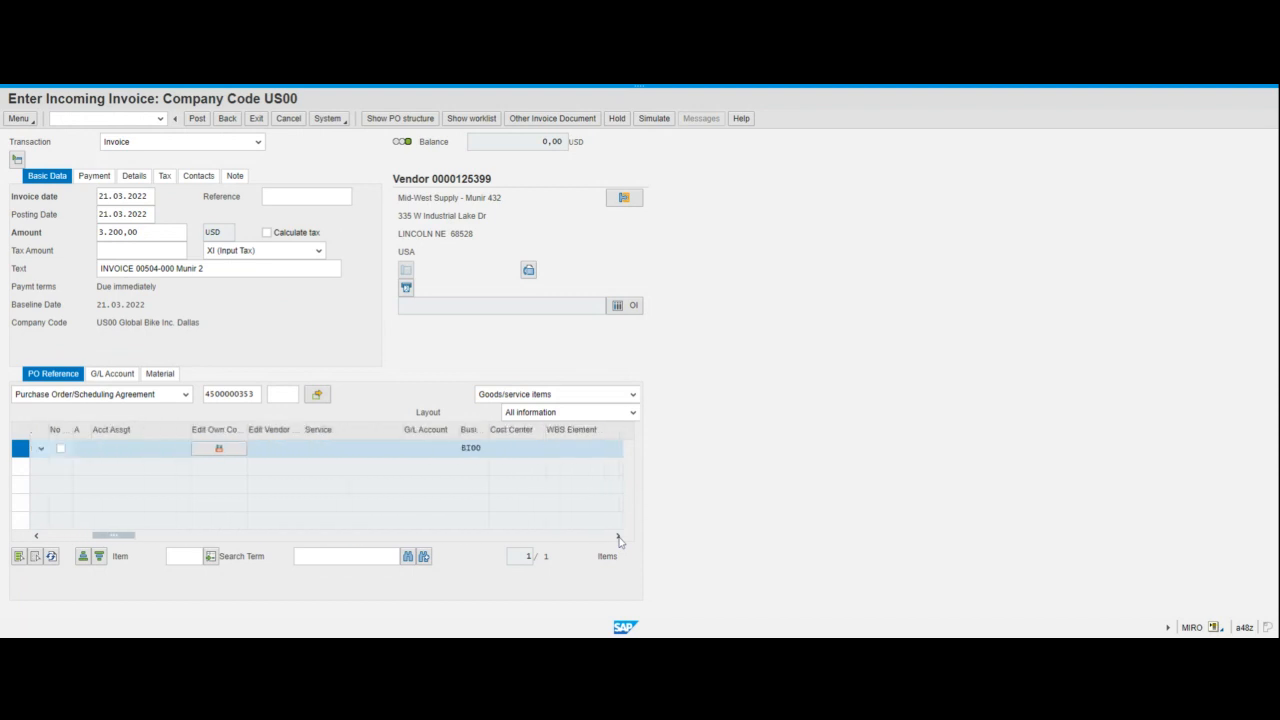
{"action": "left_click", "coordinate": [618, 536]}
{"action": "left_click", "coordinate": [618, 536]}
{"action": "left_click", "coordinate": [618, 536]}
{"action": "left_click", "coordinate": [618, 536]}
{"action": "left_click", "coordinate": [618, 536]}
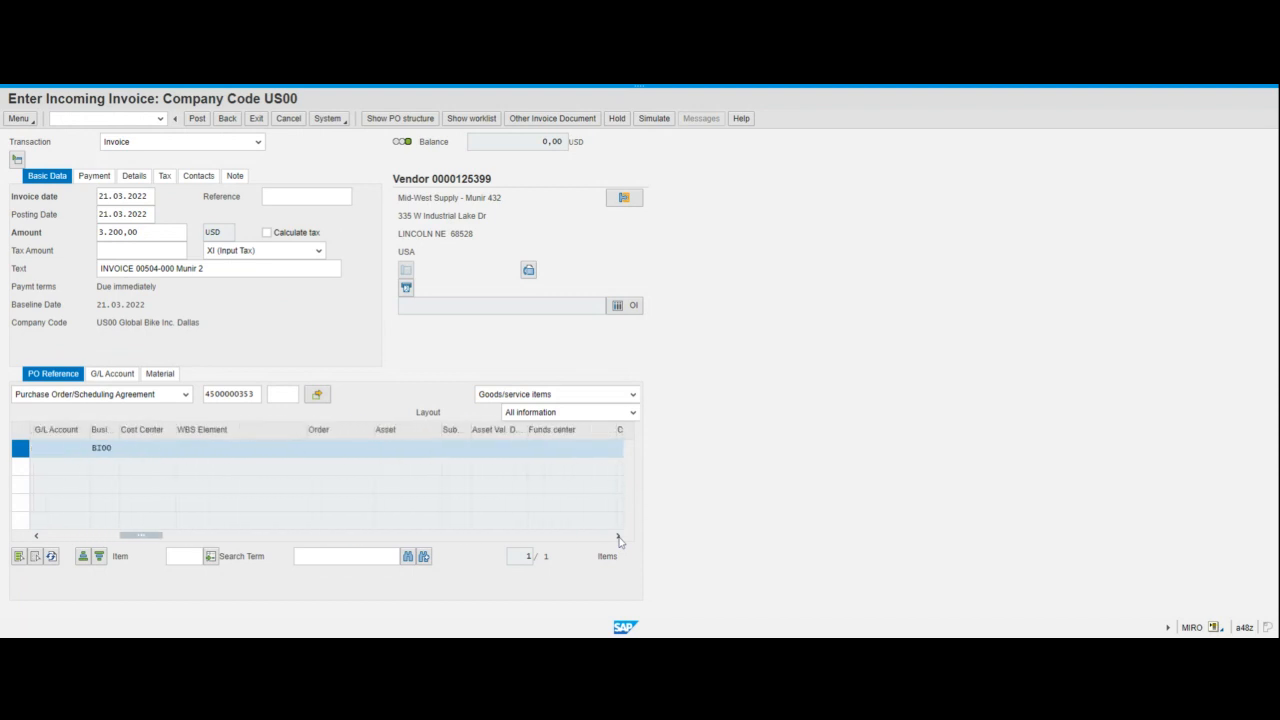
{"action": "left_click", "coordinate": [618, 536]}
{"action": "left_click", "coordinate": [618, 536]}
{"action": "left_click", "coordinate": [618, 536]}
{"action": "left_click", "coordinate": [618, 536]}
{"action": "left_click", "coordinate": [618, 536]}
{"action": "left_click", "coordinate": [618, 536]}
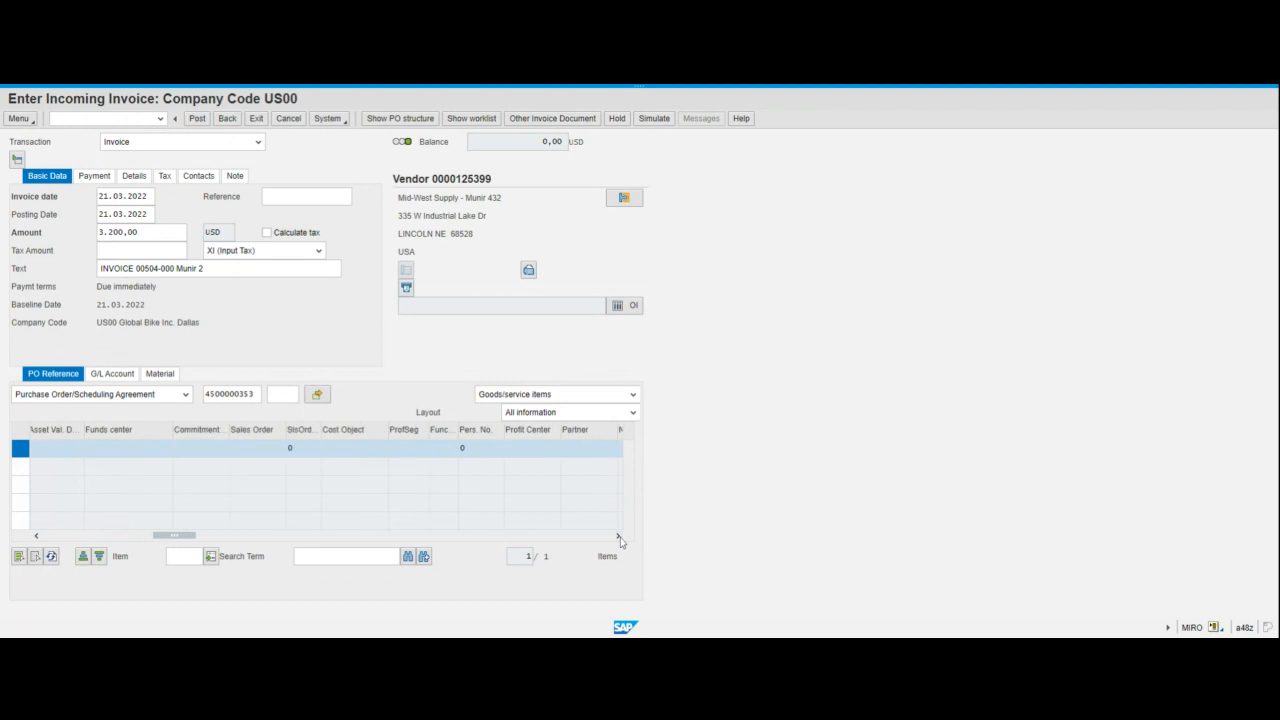
{"action": "left_click", "coordinate": [618, 536]}
{"action": "left_click", "coordinate": [618, 536]}
{"action": "left_click", "coordinate": [618, 536]}
{"action": "left_click", "coordinate": [618, 536]}
{"action": "left_click", "coordinate": [618, 536]}
{"action": "left_click", "coordinate": [618, 536]}
{"action": "left_click", "coordinate": [618, 536]}
{"action": "left_click", "coordinate": [618, 536]}
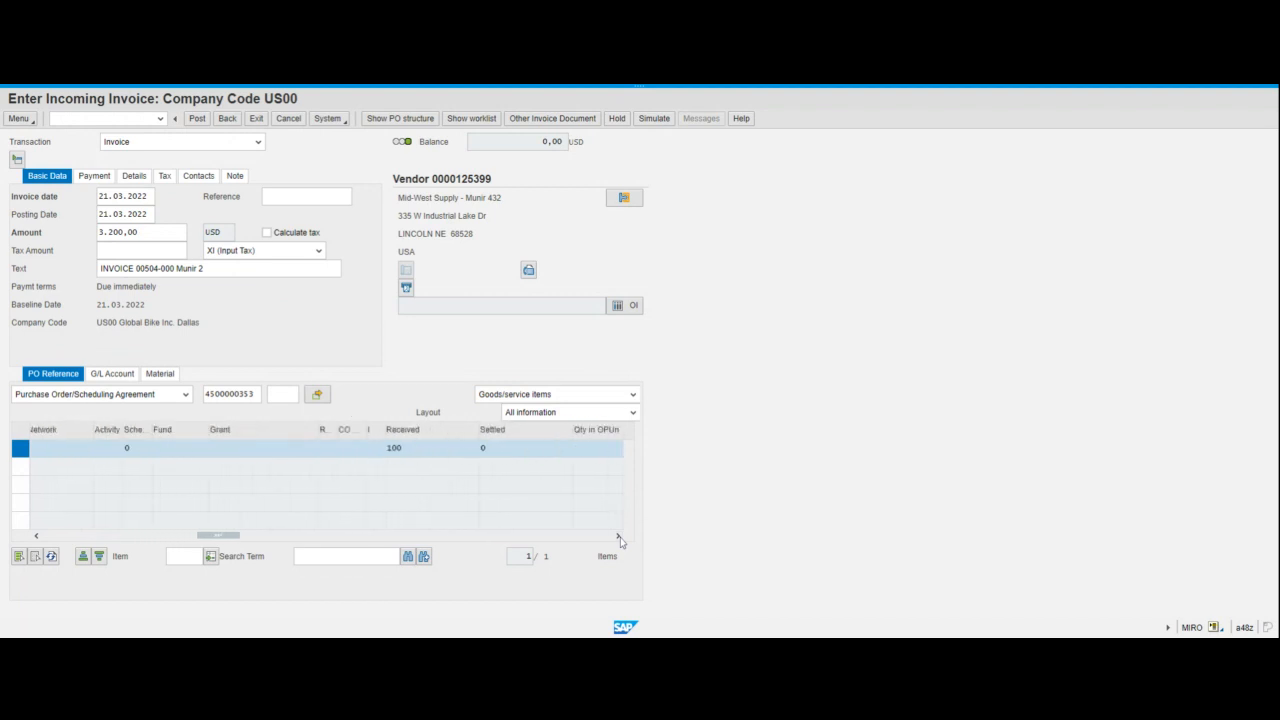
{"action": "left_click", "coordinate": [618, 536]}
{"action": "left_click", "coordinate": [618, 536]}
{"action": "left_click", "coordinate": [618, 536]}
{"action": "left_click", "coordinate": [618, 536]}
{"action": "left_click", "coordinate": [618, 536]}
{"action": "left_click", "coordinate": [618, 536]}
{"action": "left_click", "coordinate": [618, 536]}
{"action": "left_click", "coordinate": [618, 536]}
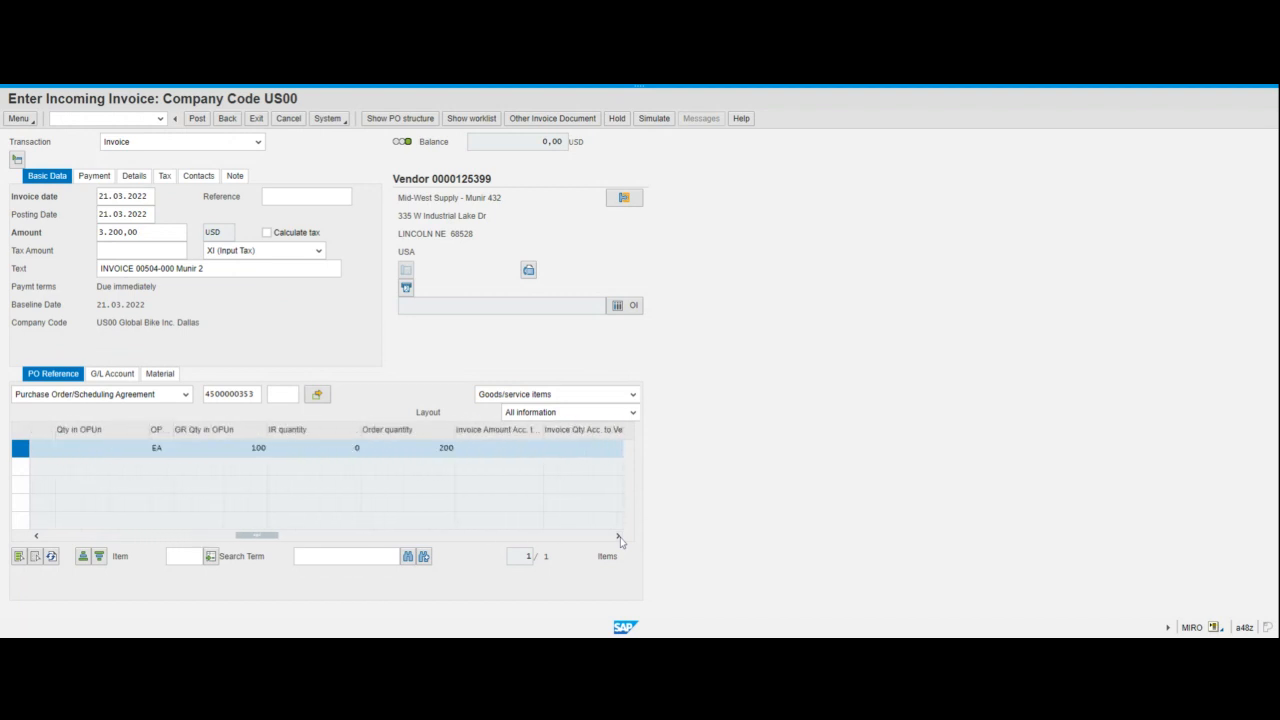
{"action": "left_click", "coordinate": [618, 536]}
{"action": "left_click", "coordinate": [618, 536]}
{"action": "left_click", "coordinate": [618, 536]}
{"action": "left_click", "coordinate": [618, 536]}
{"action": "left_click", "coordinate": [618, 536]}
{"action": "left_click", "coordinate": [618, 536]}
{"action": "left_click", "coordinate": [618, 536]}
{"action": "left_click", "coordinate": [618, 536]}
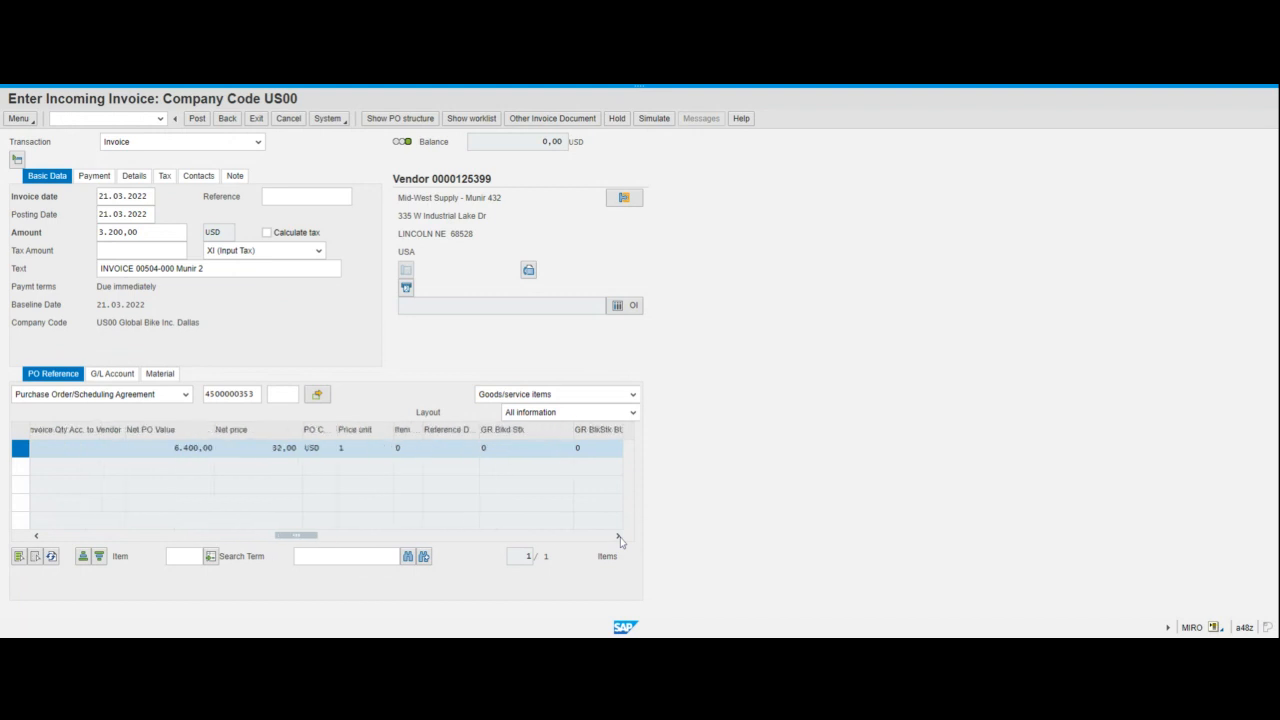
{"action": "left_click", "coordinate": [618, 536]}
{"action": "left_click", "coordinate": [618, 536]}
{"action": "left_click", "coordinate": [618, 536]}
{"action": "left_click", "coordinate": [618, 536]}
{"action": "left_click", "coordinate": [618, 536]}
{"action": "left_click", "coordinate": [618, 536]}
{"action": "left_click", "coordinate": [618, 537]}
{"action": "left_click", "coordinate": [618, 537]}
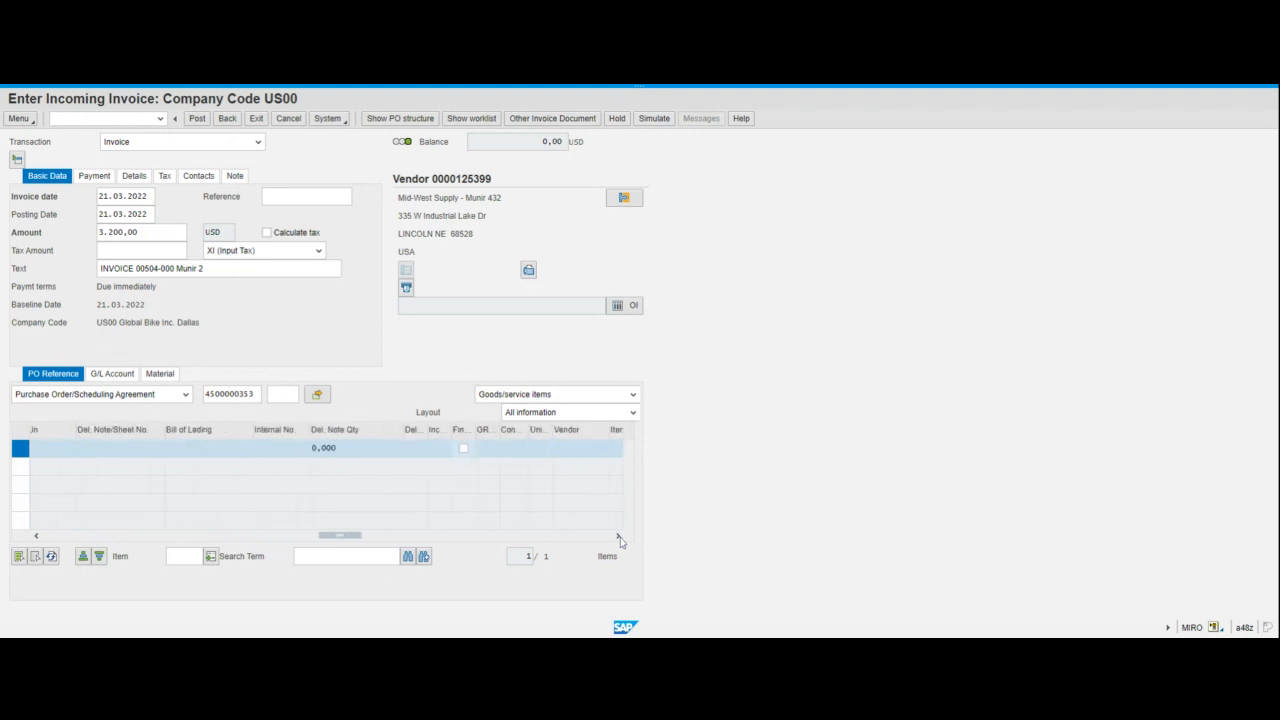
{"action": "left_click", "coordinate": [618, 536]}
{"action": "left_click", "coordinate": [618, 536]}
{"action": "left_click", "coordinate": [618, 536]}
{"action": "left_click", "coordinate": [618, 536]}
{"action": "left_click", "coordinate": [618, 536]}
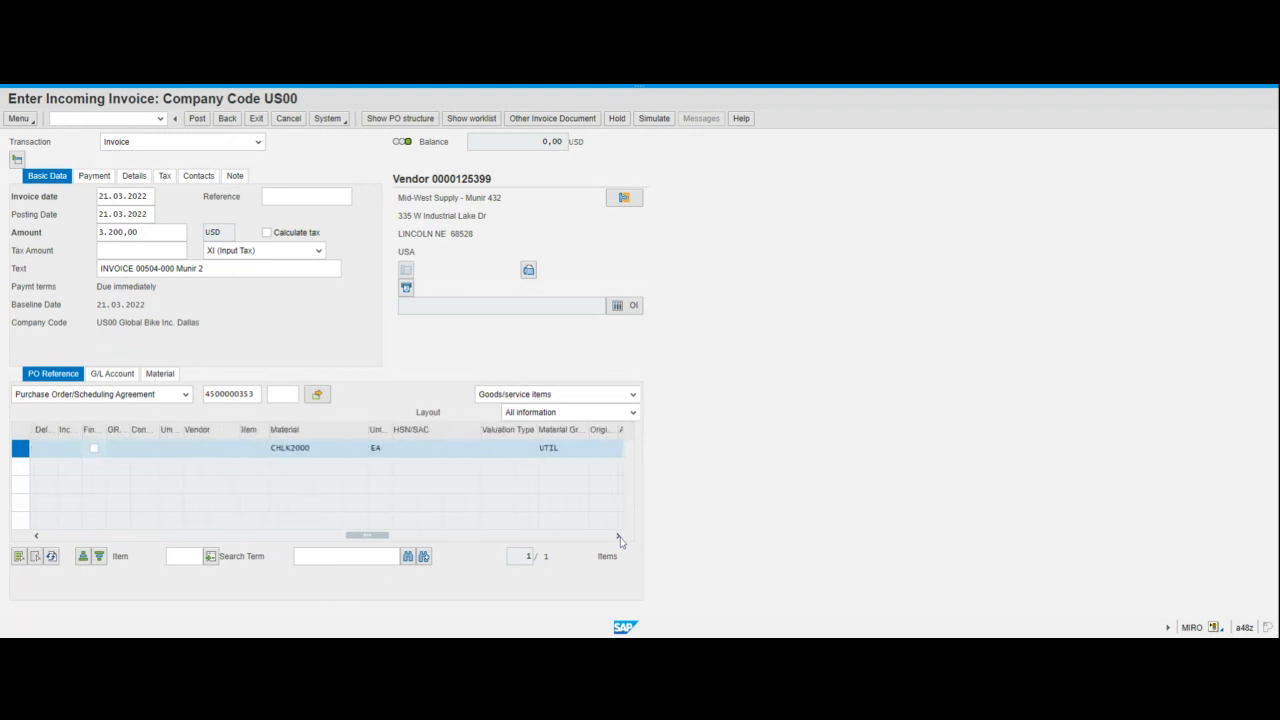
{"action": "left_click", "coordinate": [618, 536]}
{"action": "left_click", "coordinate": [618, 536]}
{"action": "left_click", "coordinate": [618, 536]}
{"action": "left_click", "coordinate": [618, 536]}
{"action": "left_click", "coordinate": [618, 536]}
{"action": "left_click", "coordinate": [618, 536]}
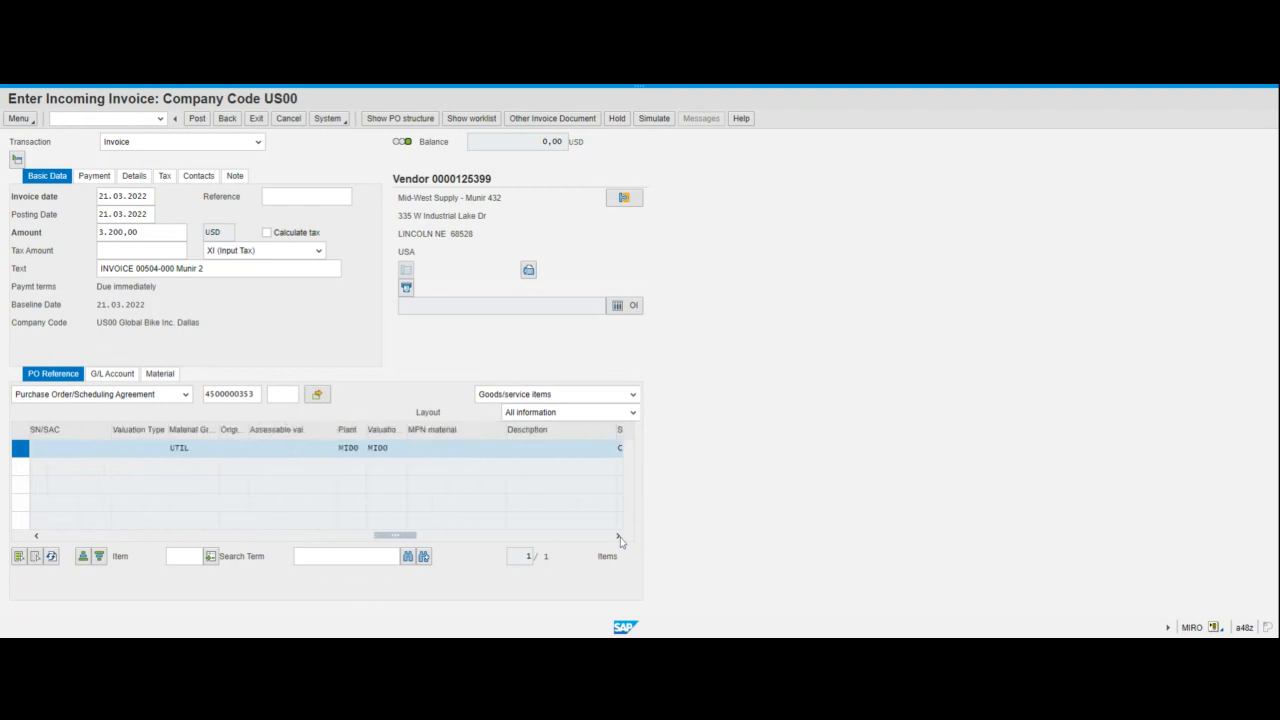
{"action": "left_click", "coordinate": [618, 536]}
{"action": "left_click", "coordinate": [618, 536]}
{"action": "left_click", "coordinate": [618, 536]}
{"action": "left_click", "coordinate": [618, 536]}
{"action": "left_click", "coordinate": [618, 536]}
{"action": "left_click", "coordinate": [618, 536]}
{"action": "left_click", "coordinate": [618, 536]}
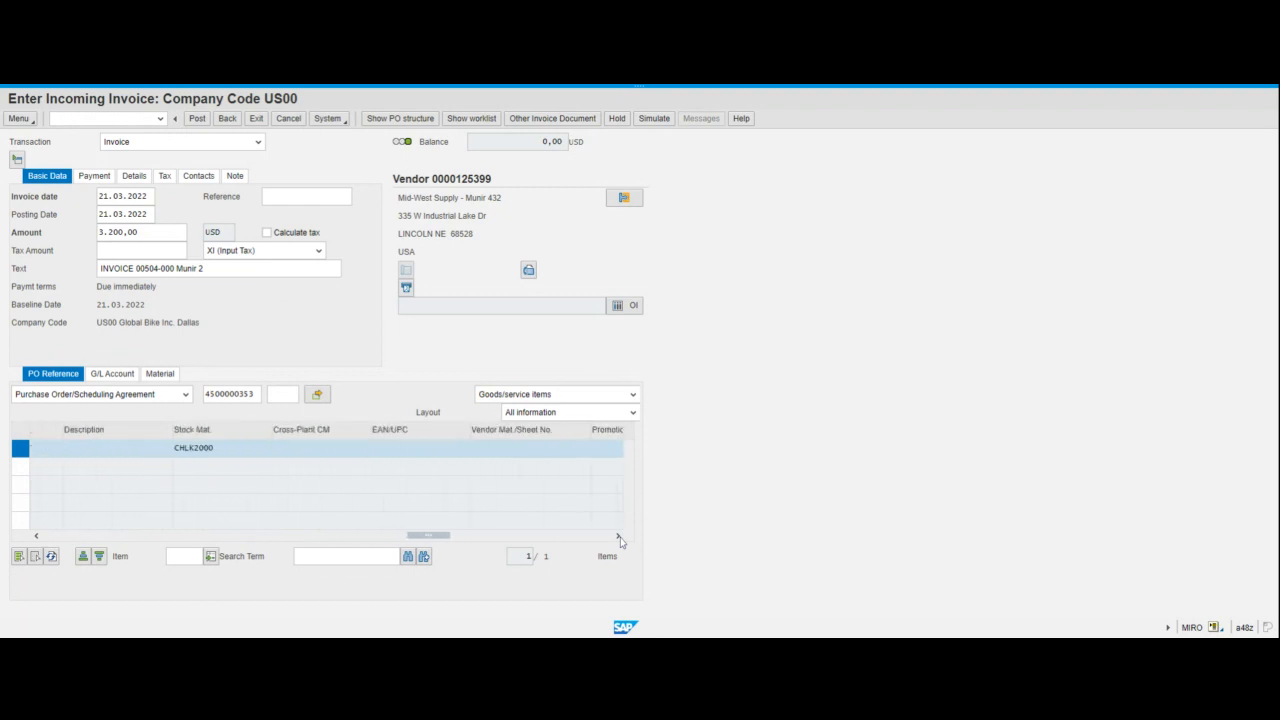
{"action": "left_click", "coordinate": [618, 536]}
{"action": "left_click", "coordinate": [618, 536]}
{"action": "left_click", "coordinate": [618, 536]}
{"action": "left_click", "coordinate": [618, 536]}
{"action": "left_click", "coordinate": [618, 536]}
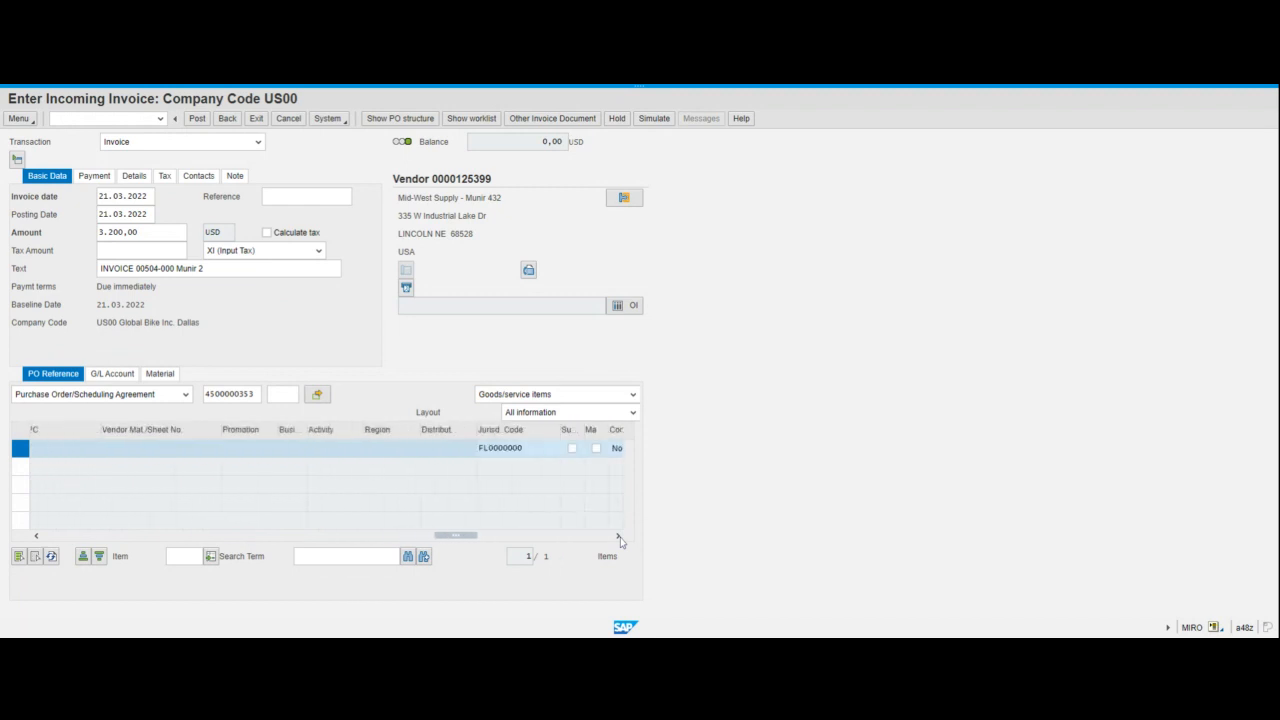
{"action": "left_click", "coordinate": [618, 536]}
{"action": "left_click", "coordinate": [447, 450]}
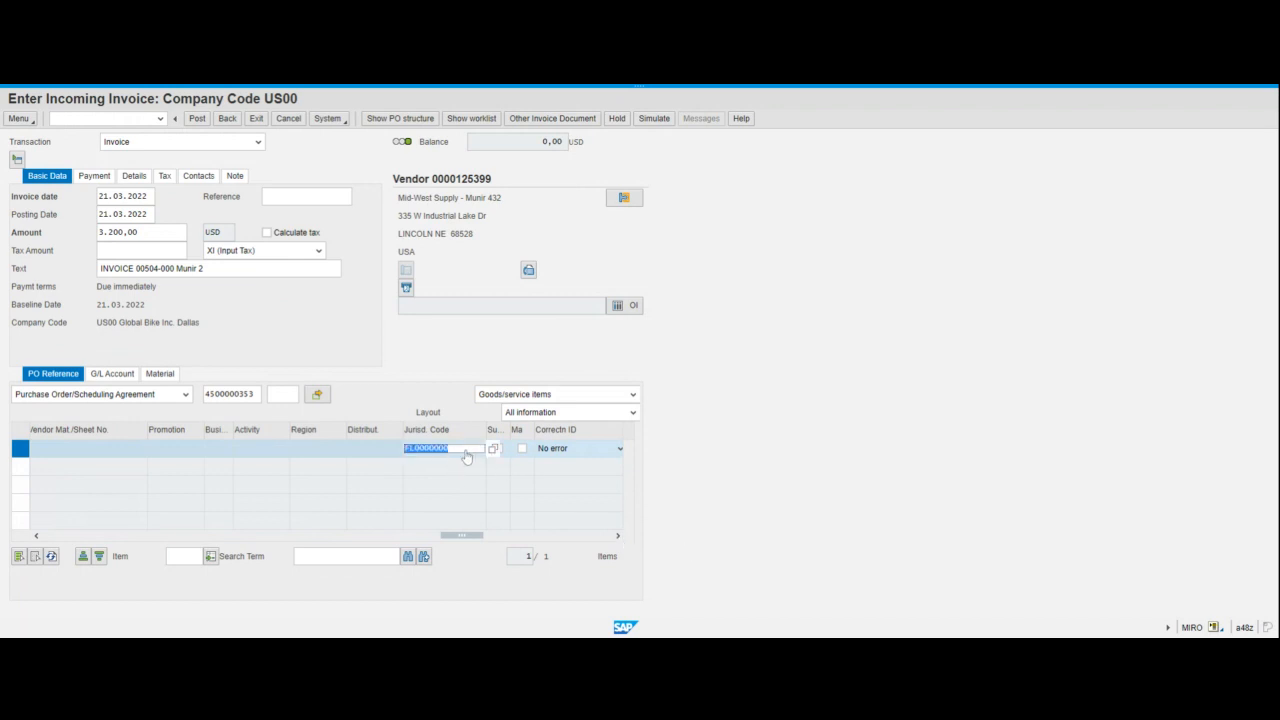
{"action": "type", "text": "TX0000000"}
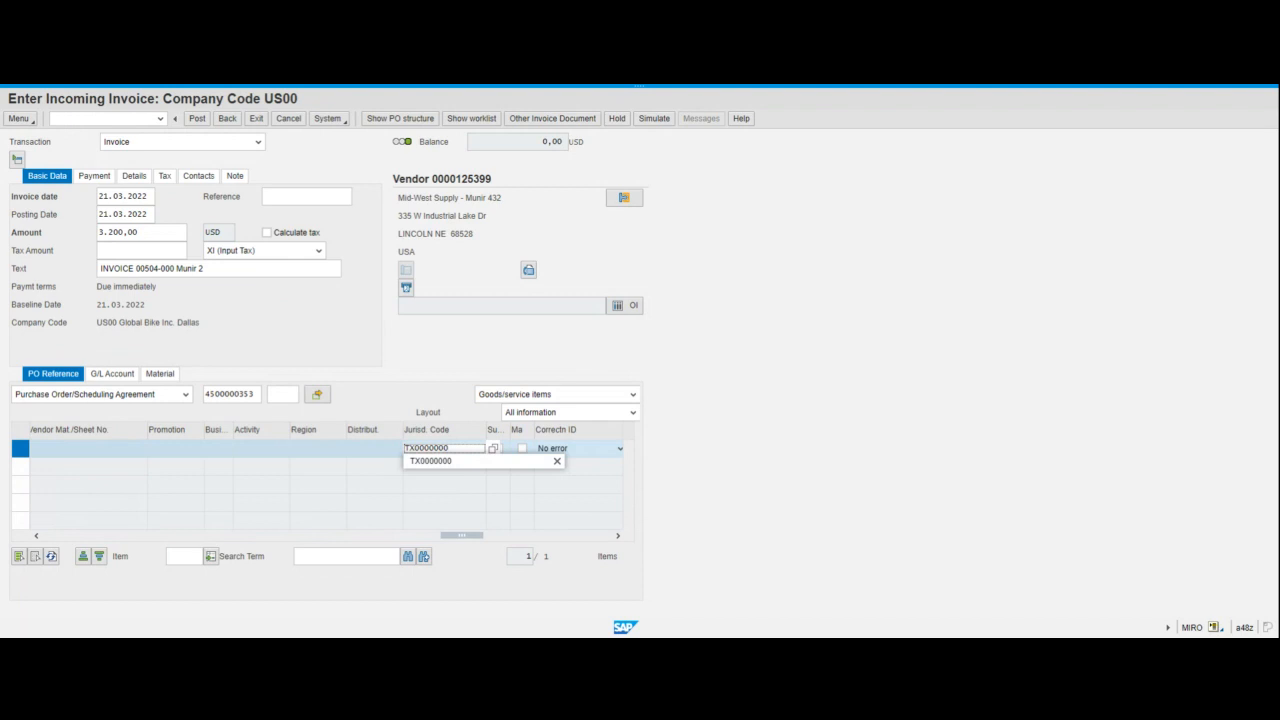
{"action": "left_click", "coordinate": [465, 462]}
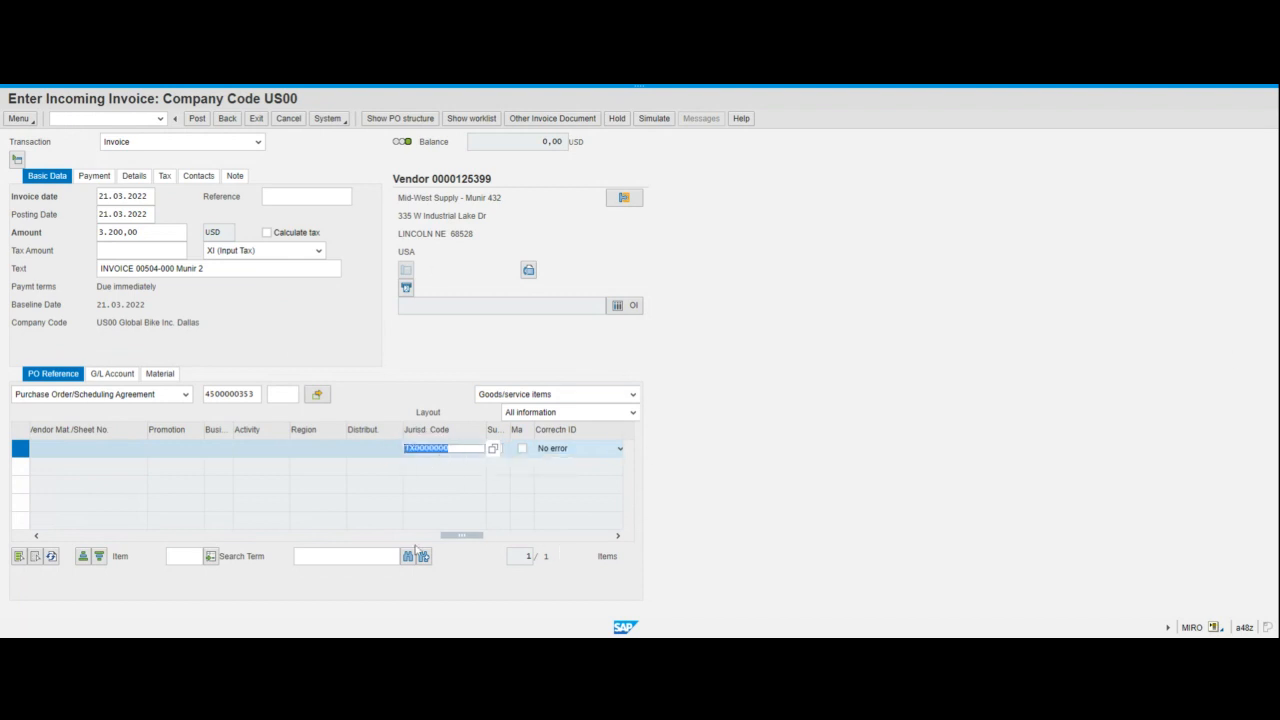
- Simulate the invoice document and examine its vendor and goods receipt account lines
{"action": "left_click_drag", "start_coordinate": [470, 541], "coordinate": [50, 577]}
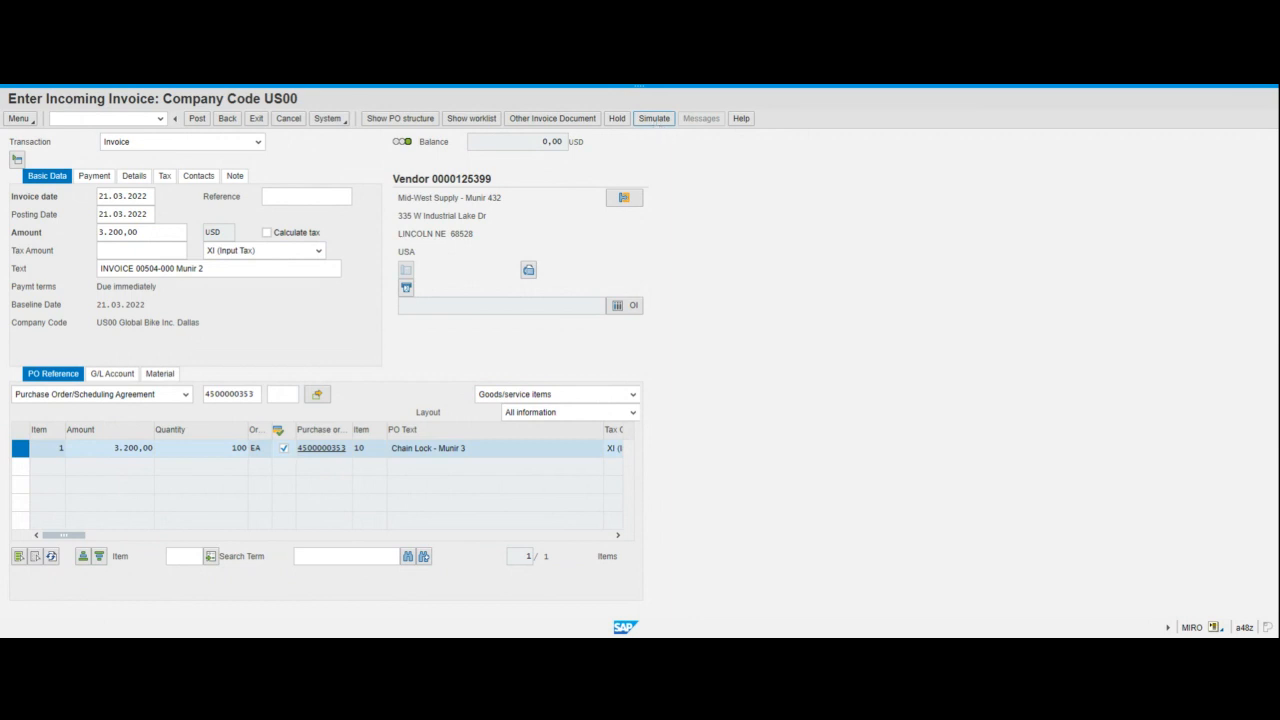
{"action": "left_click", "coordinate": [655, 127]}
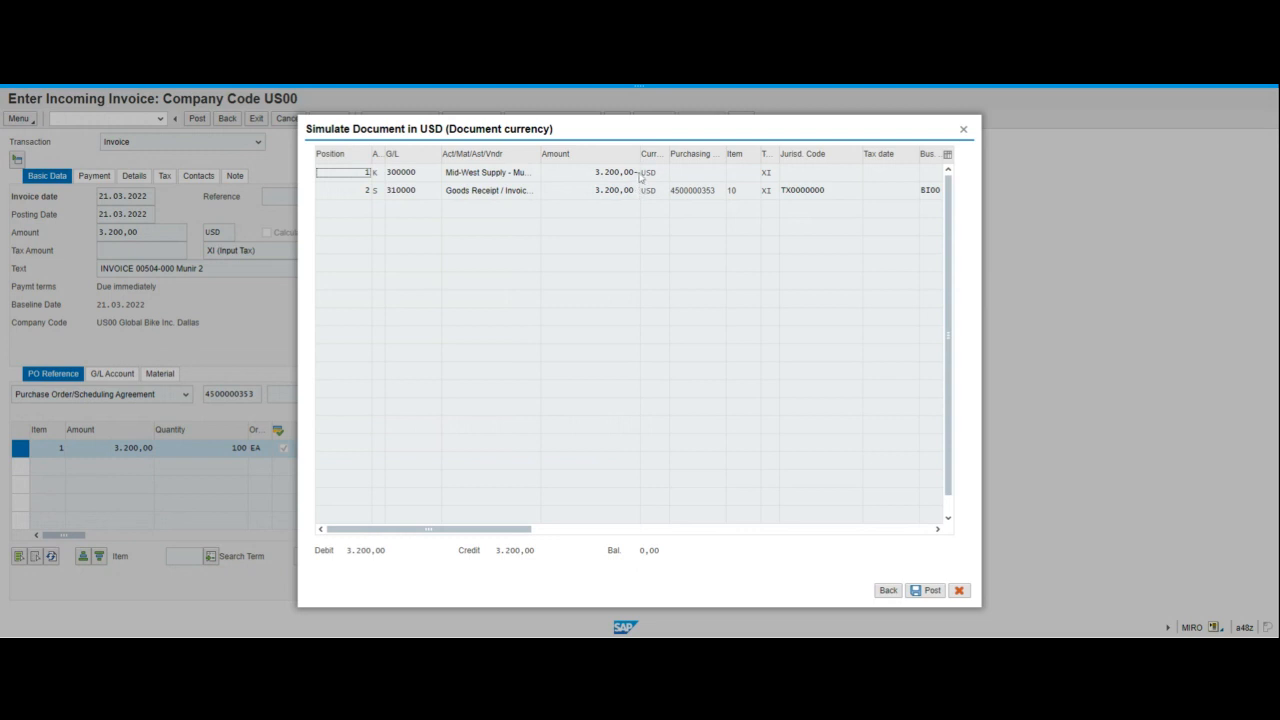
{"action": "left_click", "coordinate": [474, 196]}
{"action": "left_click", "coordinate": [490, 175]}
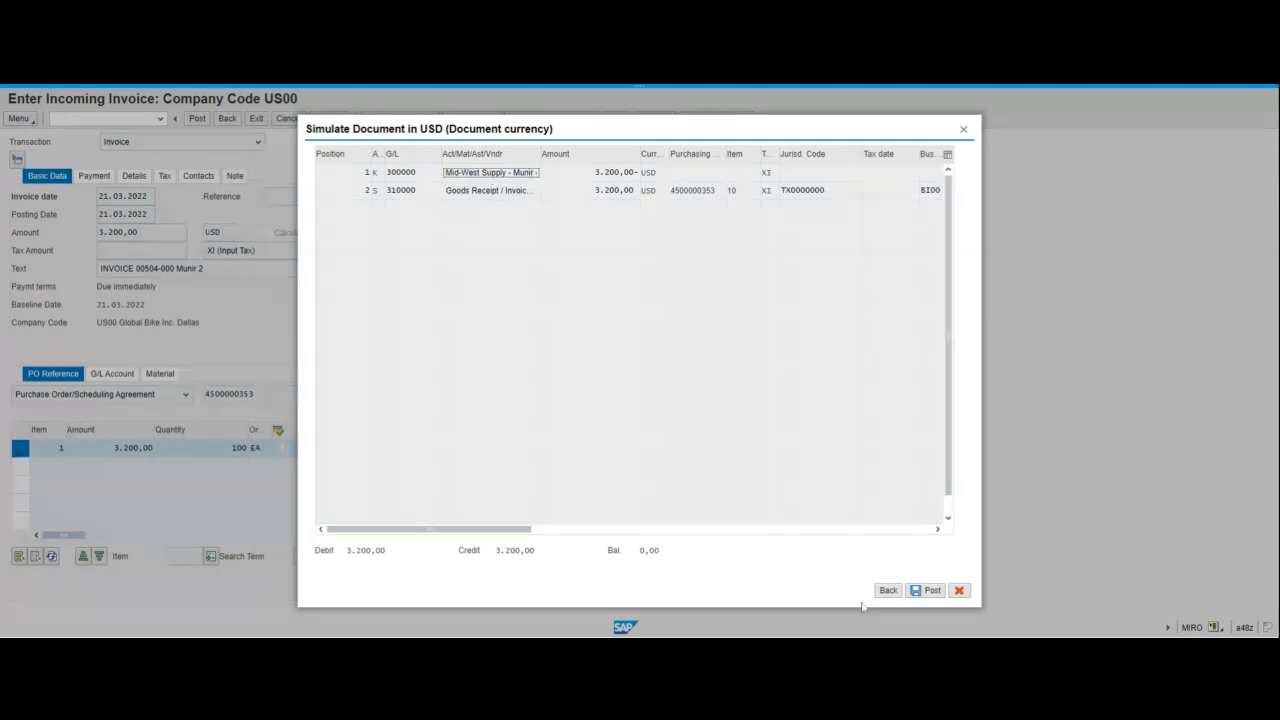
- Post the incoming invoice
{"action": "left_click", "coordinate": [928, 596]}
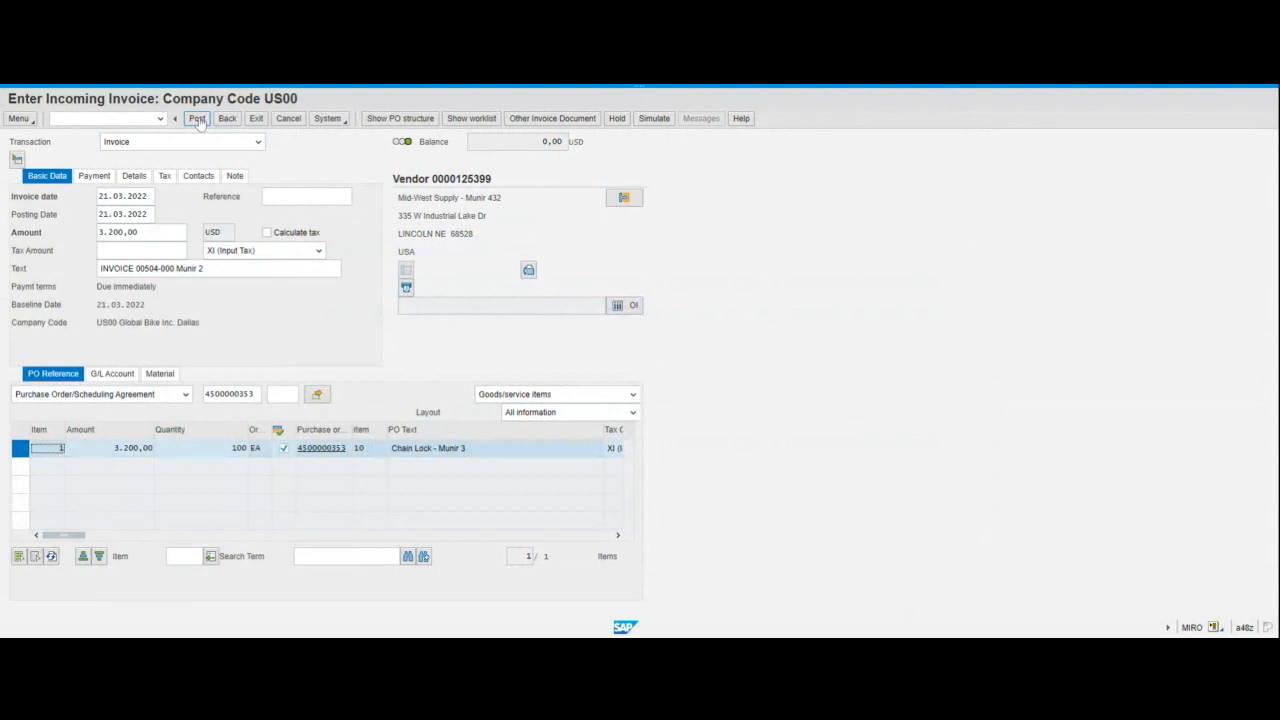
{"action": "left_click", "coordinate": [197, 119]}
{"action": "left_click", "coordinate": [198, 119]}
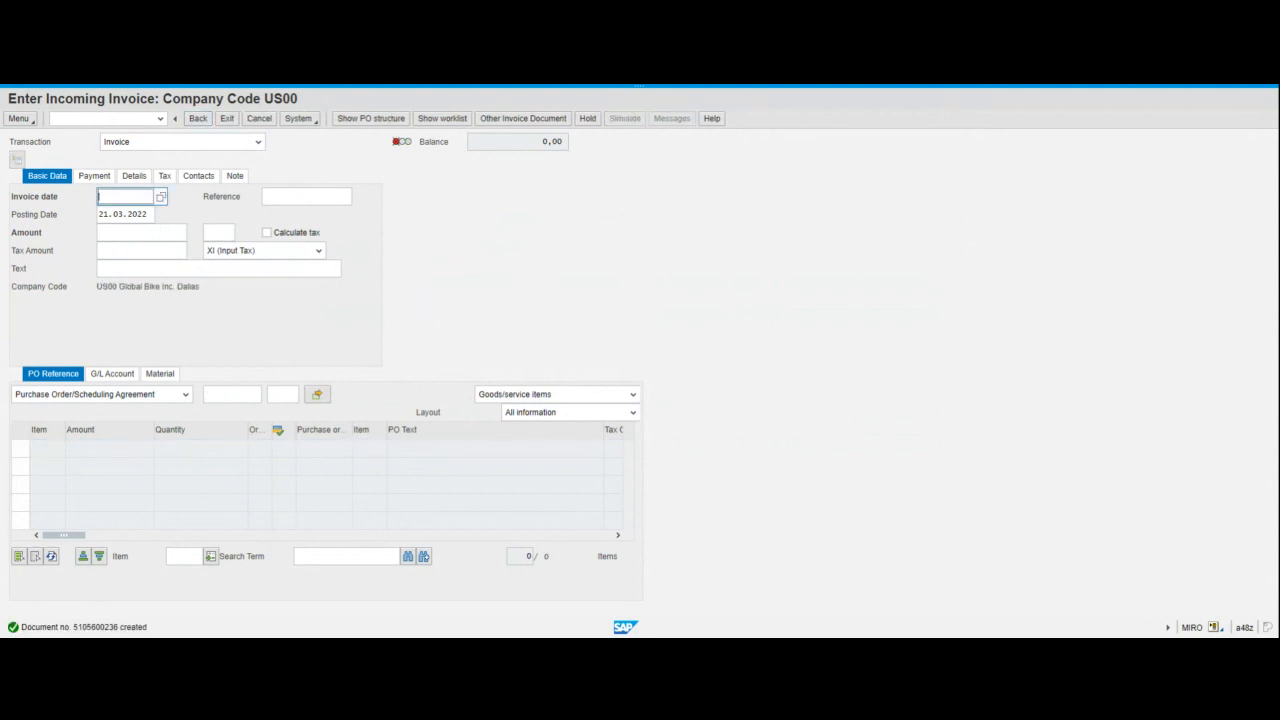
- Open the details of the posting message and select the new document number in its heading
{"action": "double_click", "coordinate": [40, 627]}
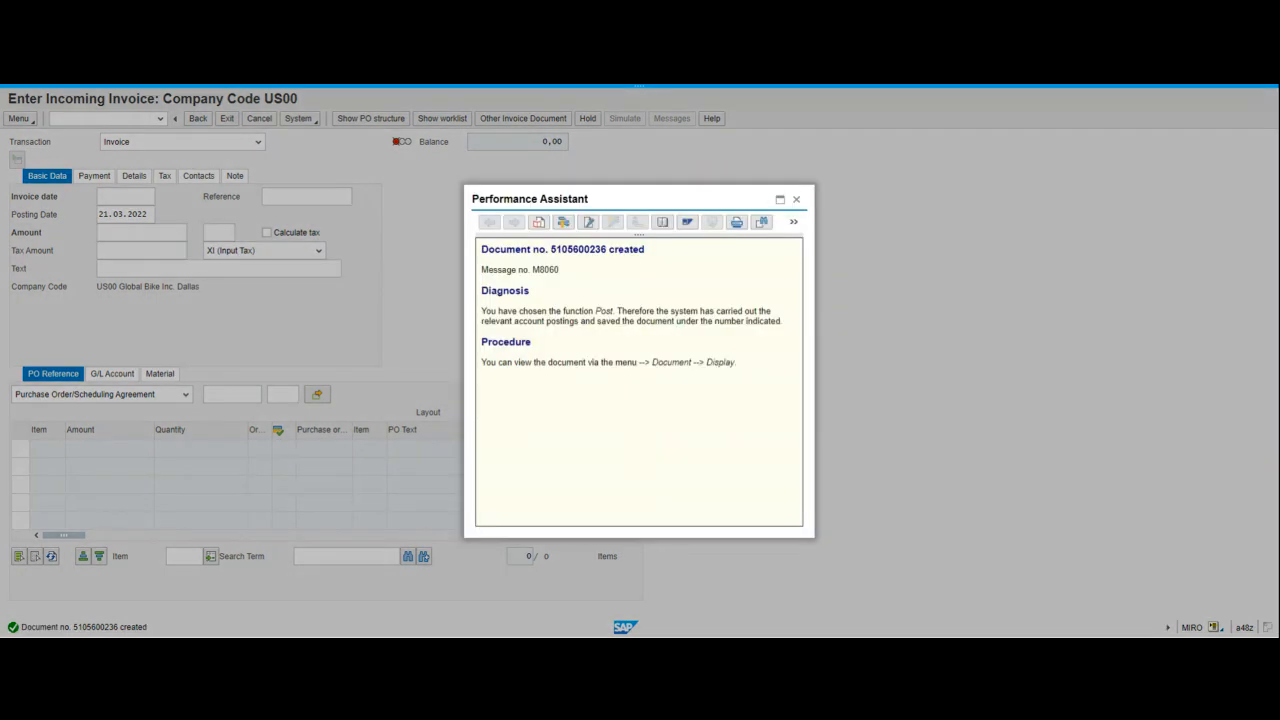
{"action": "left_click_drag", "start_coordinate": [551, 249], "coordinate": [606, 249]}
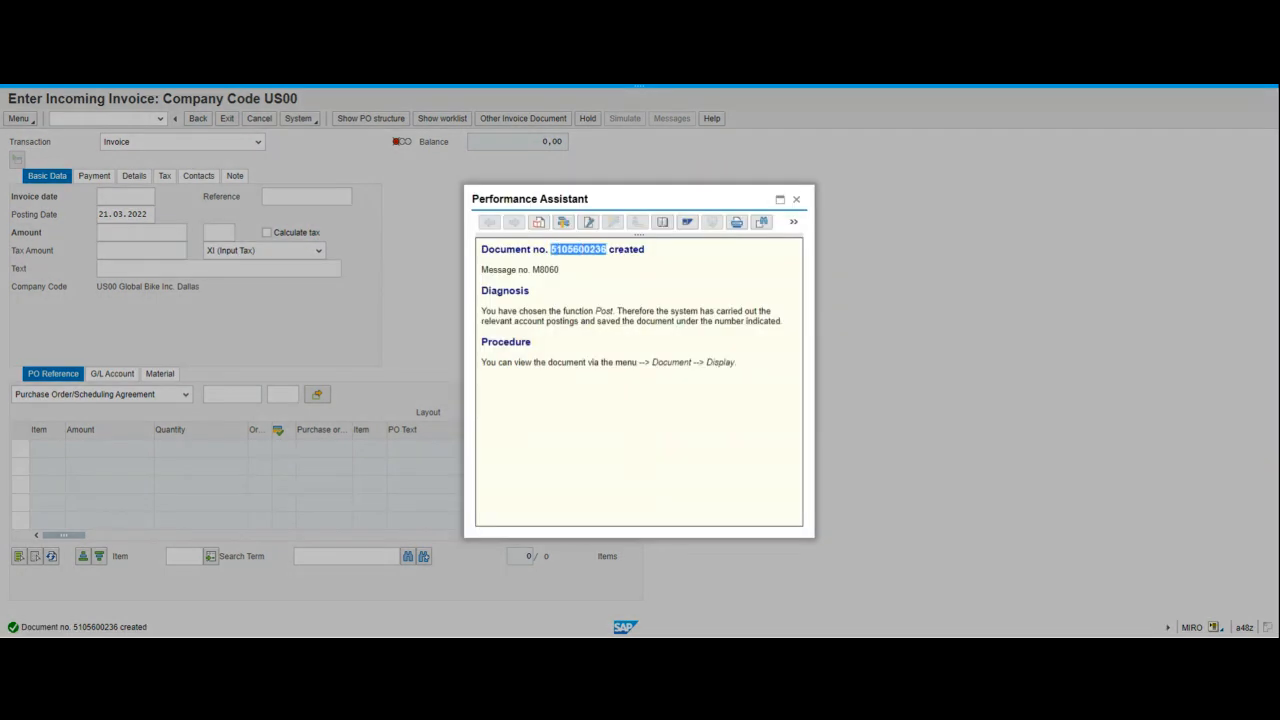